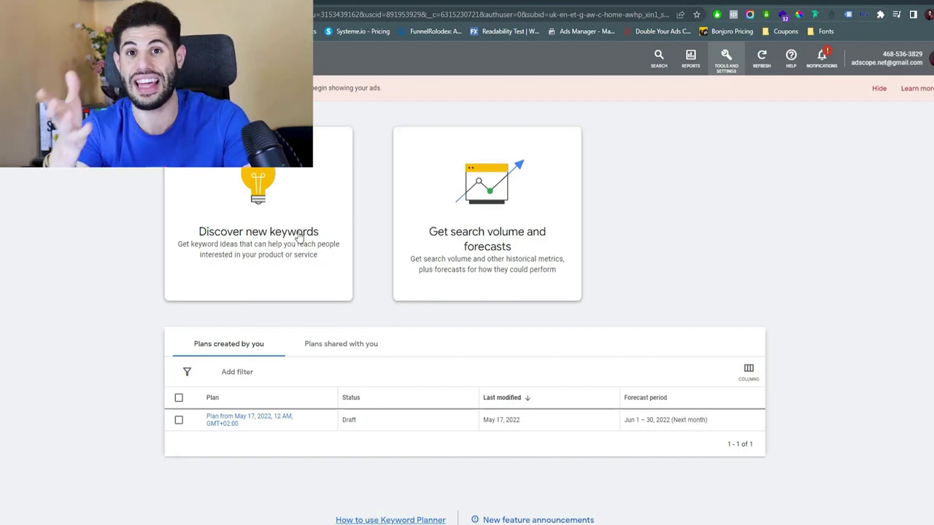
# - Start discovering new keywords, check the website-based option and return to starting with keywords
pyautogui.click(298, 237)
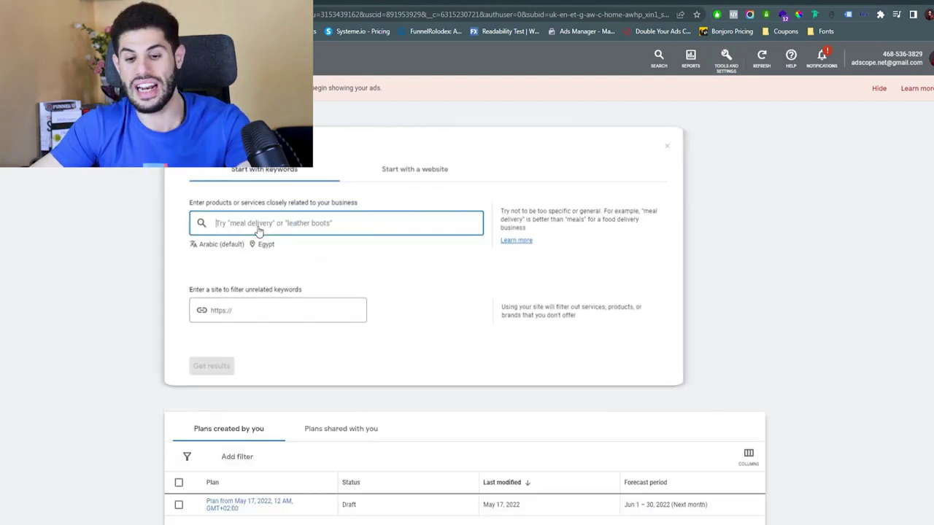
pyautogui.click(432, 171)
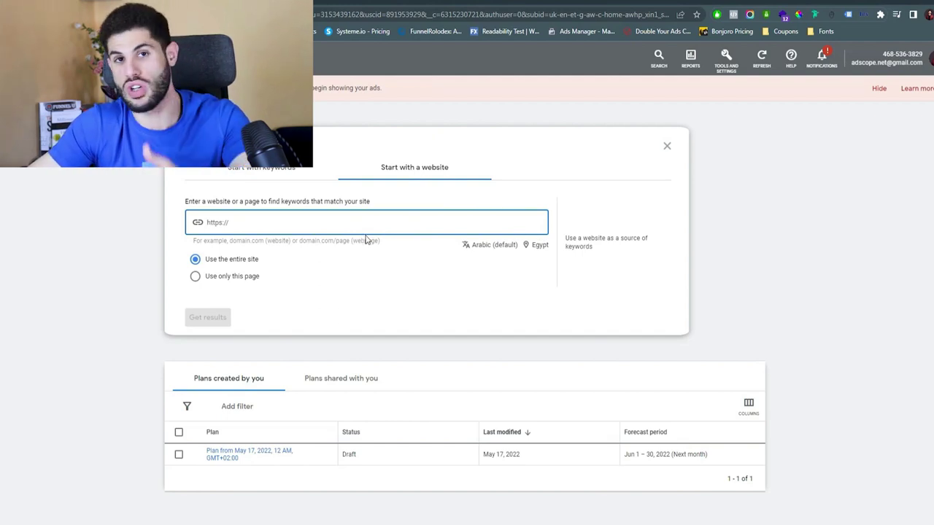
pyautogui.click(282, 174)
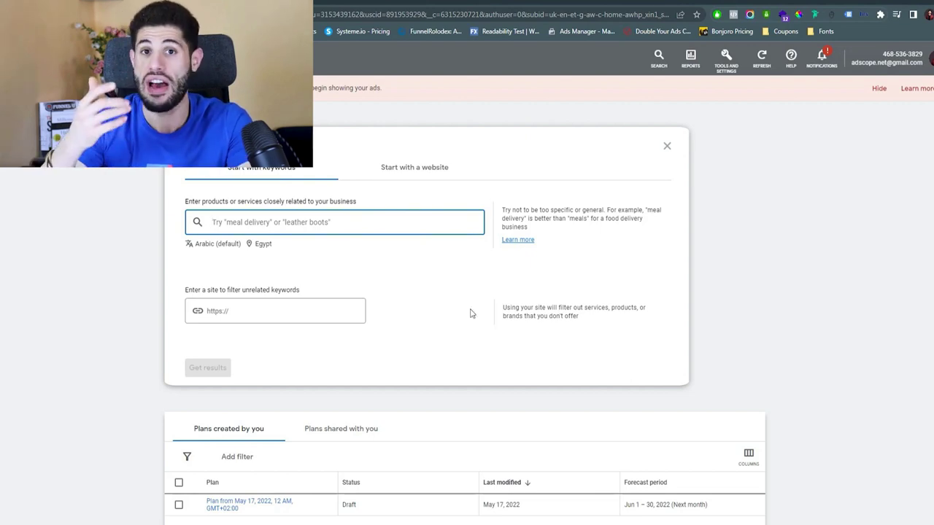
# - Enter "booking coupon", "hotels coupons" and "traveling coupons" as the seed keywords
pyautogui.write('booking')
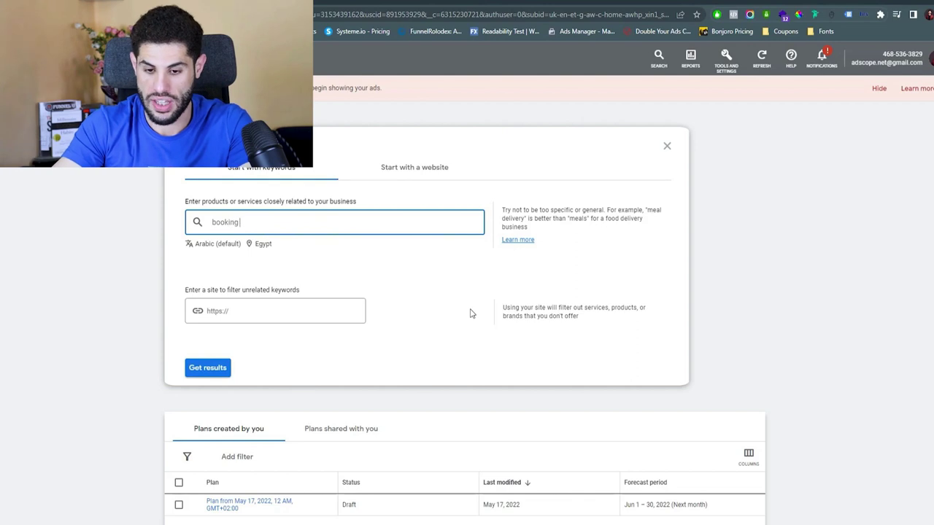
pyautogui.write(' coupon')
pyautogui.press('Return')
pyautogui.write('h')
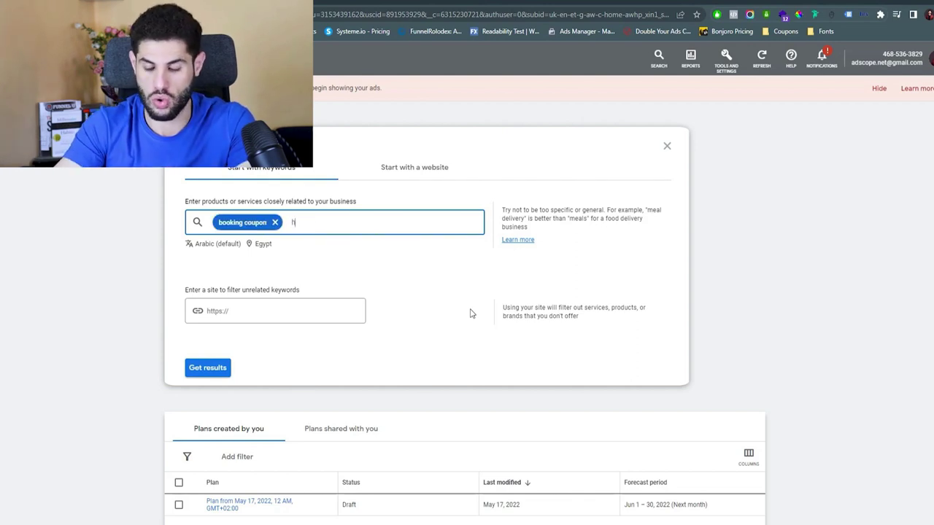
pyautogui.write('otels coupons')
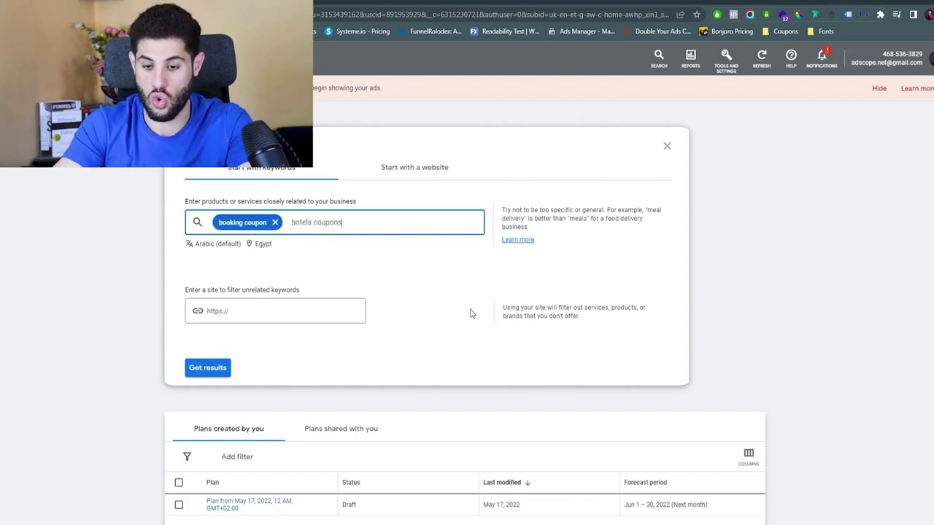
pyautogui.press('Return')
pyautogui.write('travelin')
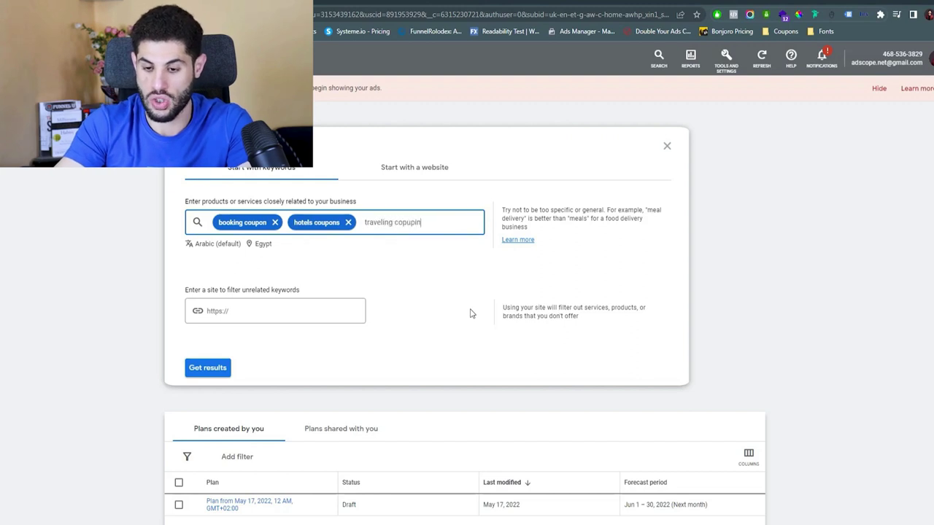
pyautogui.write('g coupons')
pyautogui.press('Return')
# - Check the target location without changing it, and get results with the Arabic keyword "كوبونات خصم موقع بوكنج" added
pyautogui.click(263, 267)
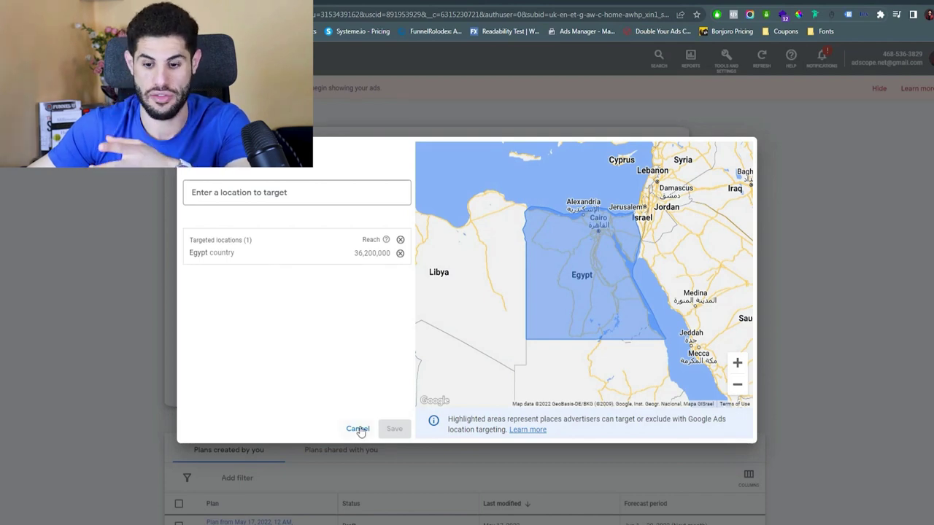
pyautogui.click(359, 430)
pyautogui.click(273, 243)
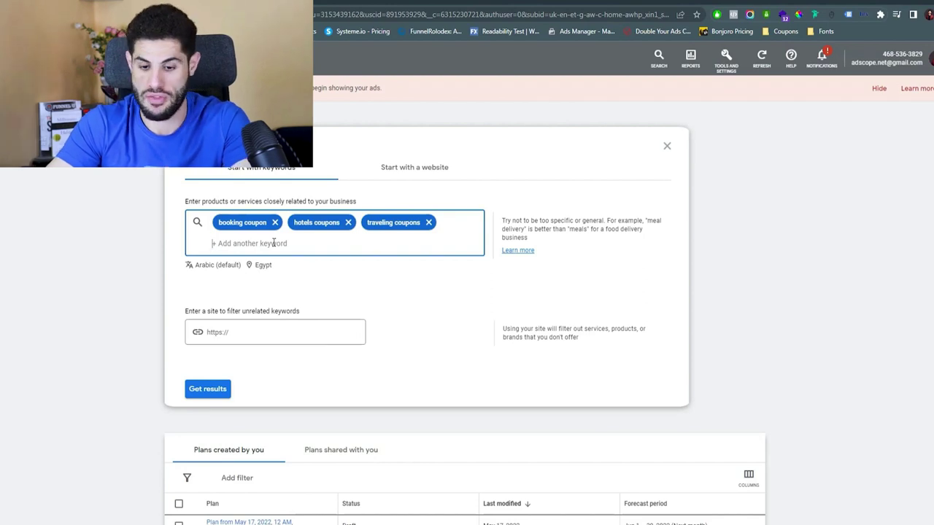
pyautogui.write('A')
pyautogui.write('وبونات خصم موقع بوكنج')
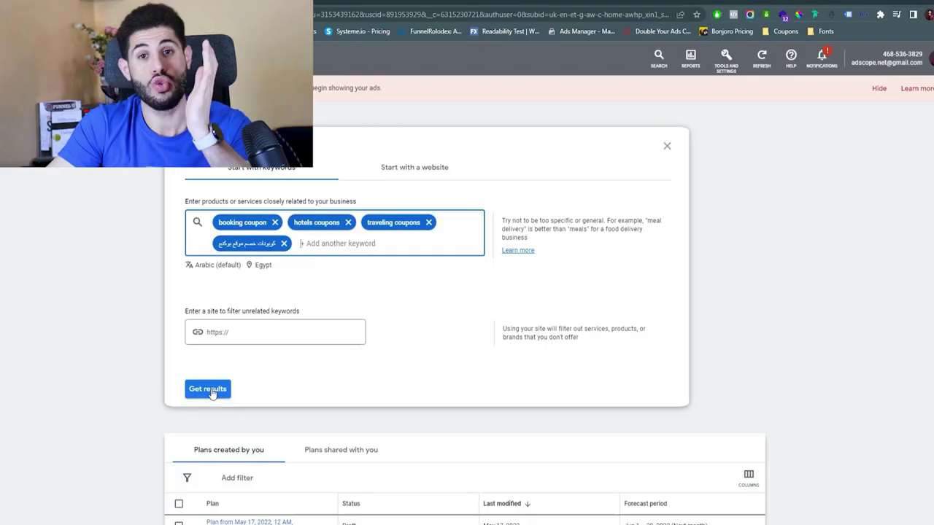
pyautogui.click(208, 390)
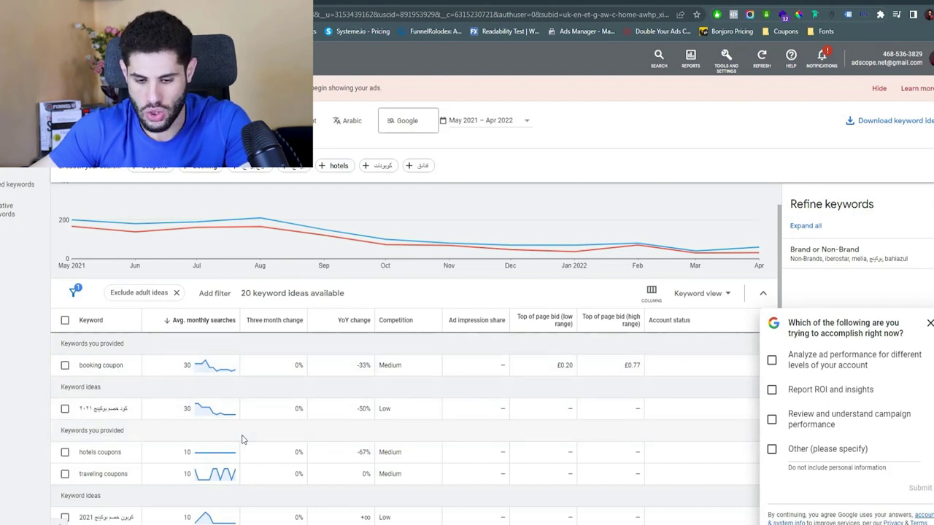
# - Add Saudi Arabia, United Arab Emirates, Kuwait and Qatar to the targeted locations and save them
pyautogui.scroll(-5, 240, 394)
pyautogui.scroll(8, 229, 390)
pyautogui.click(295, 121)
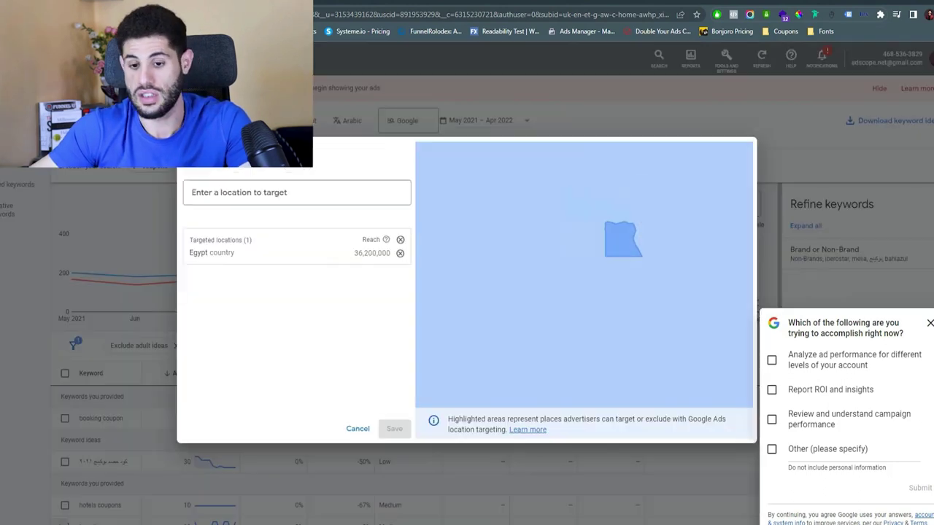
pyautogui.click(245, 192)
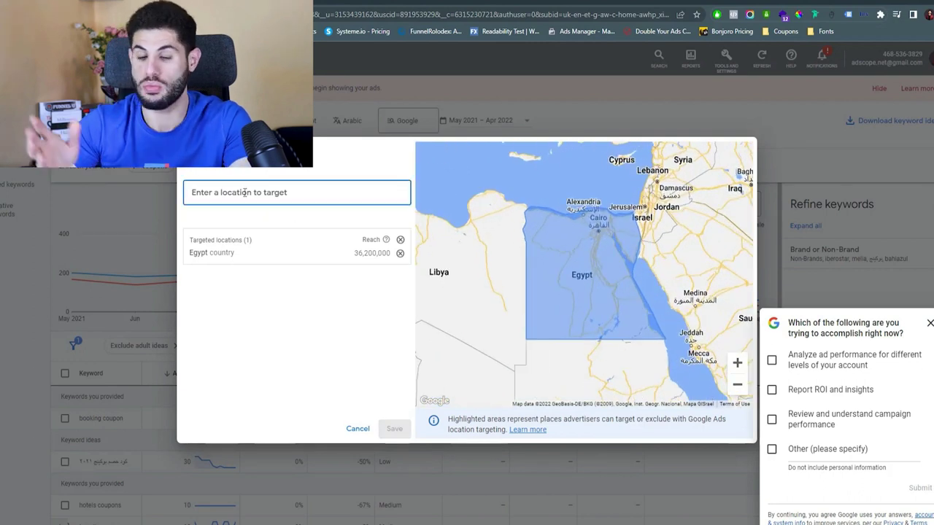
pyautogui.write('saudi')
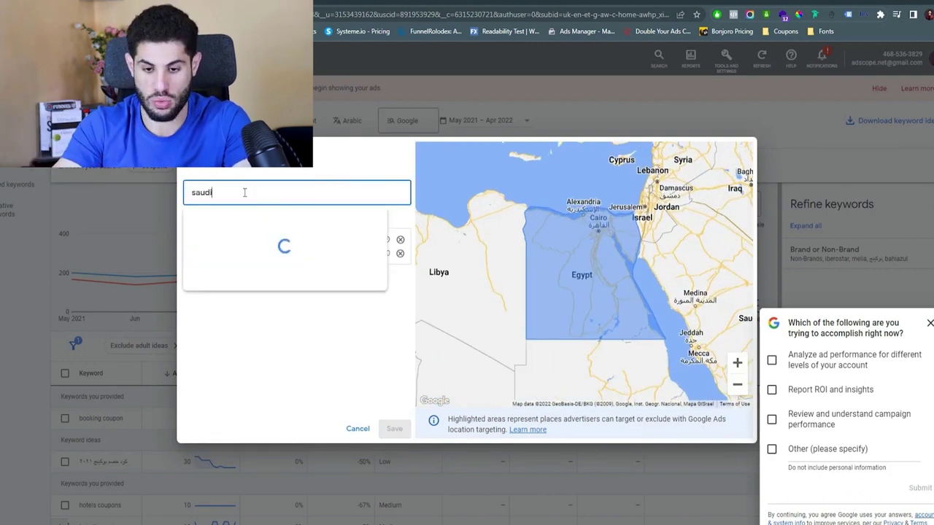
pyautogui.click(267, 242)
pyautogui.write('e')
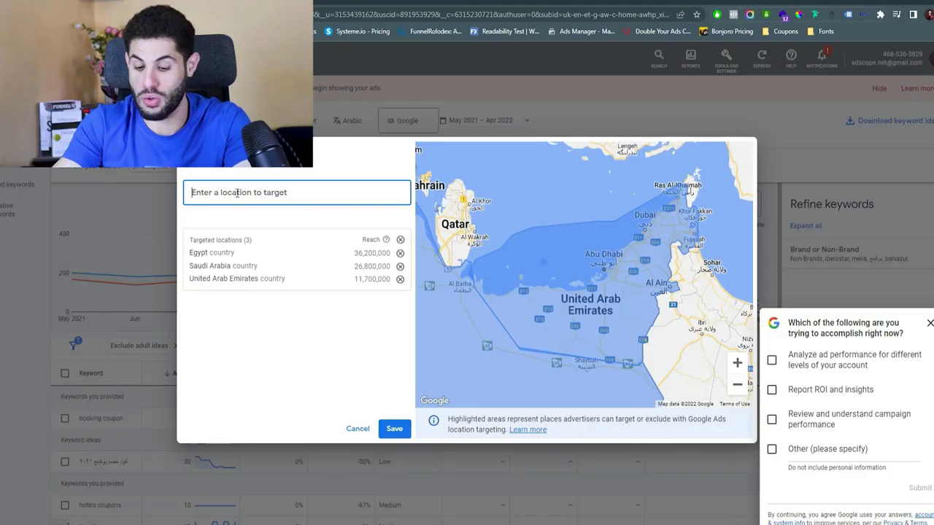
pyautogui.write('kwait')
pyautogui.click(219, 228)
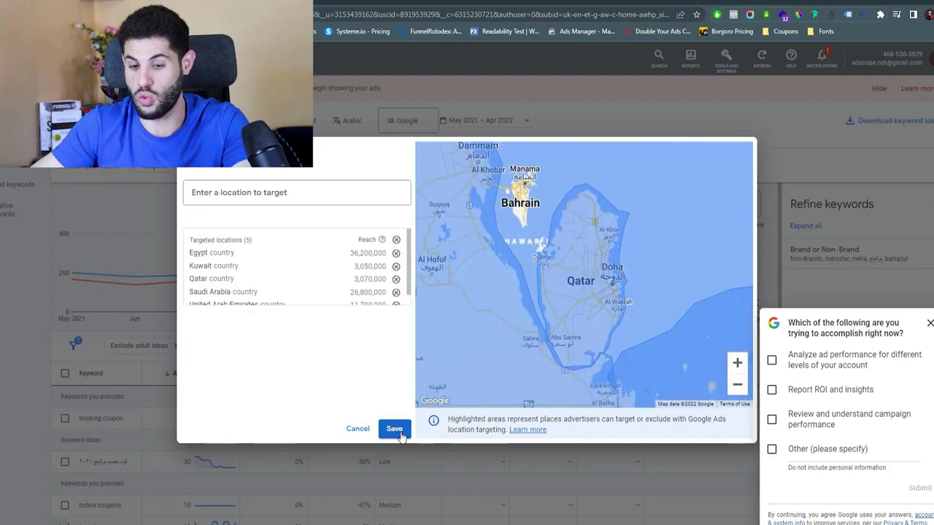
pyautogui.click(394, 429)
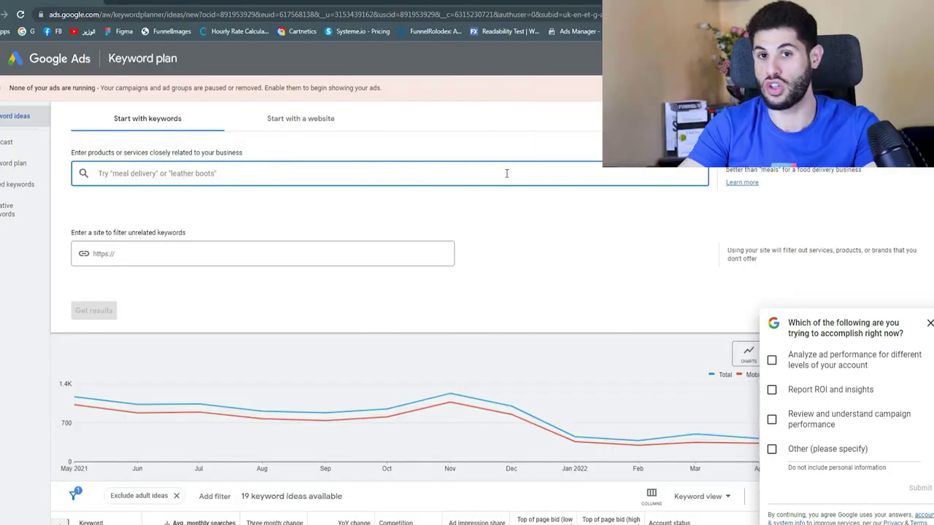
# - Get keyword ideas for "كوبونات خصم موقع امازون" in place of the previous seed keywords
pyautogui.write('كوبونات خصم موقع امازون')
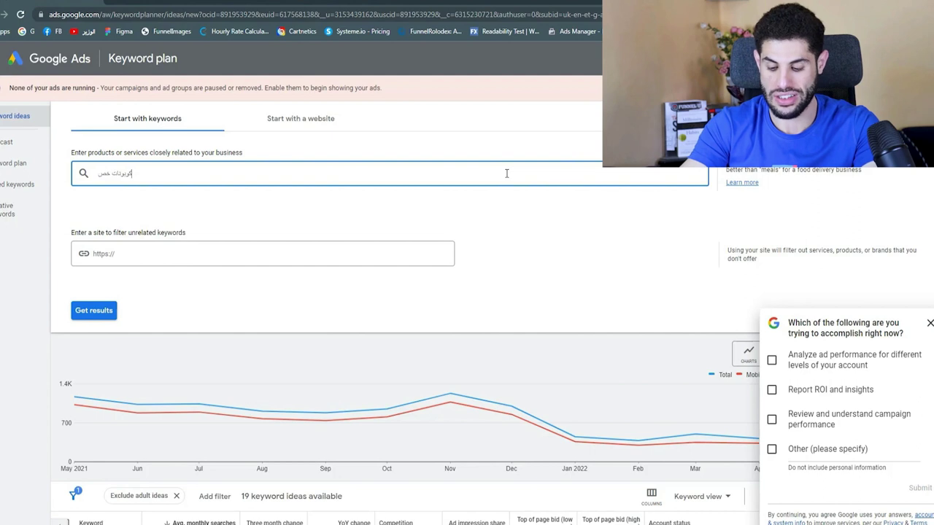
pyautogui.press('Return')
pyautogui.click(93, 310)
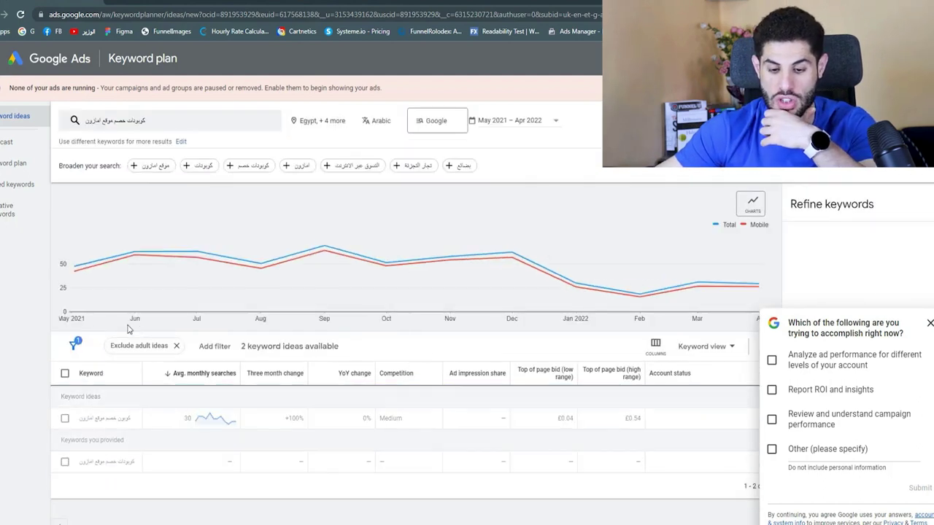
# - Get keyword ideas for "كوبون خصم نون" in place of the Amazon coupon keyword
pyautogui.click(230, 167)
pyautogui.write('كوبون خصم نون')
pyautogui.press('Return')
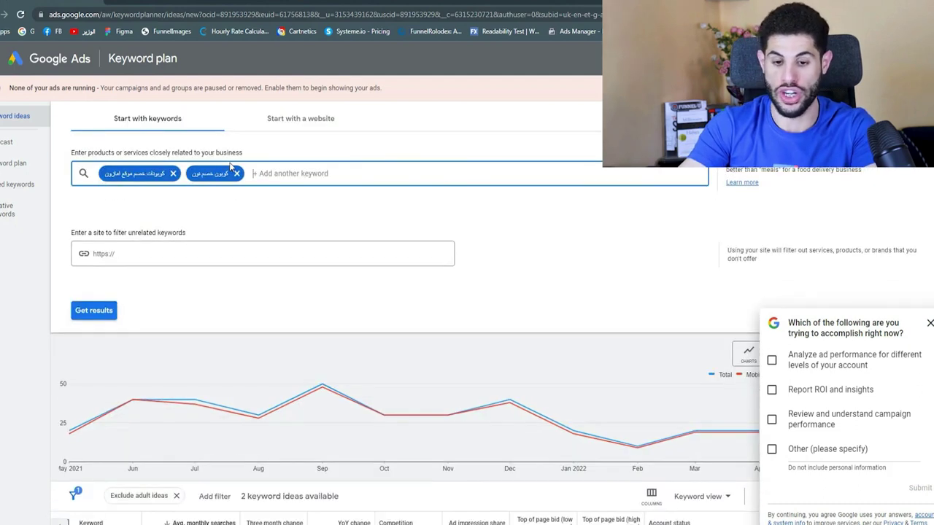
pyautogui.press('Return')
pyautogui.scroll(-1, 467, 241)
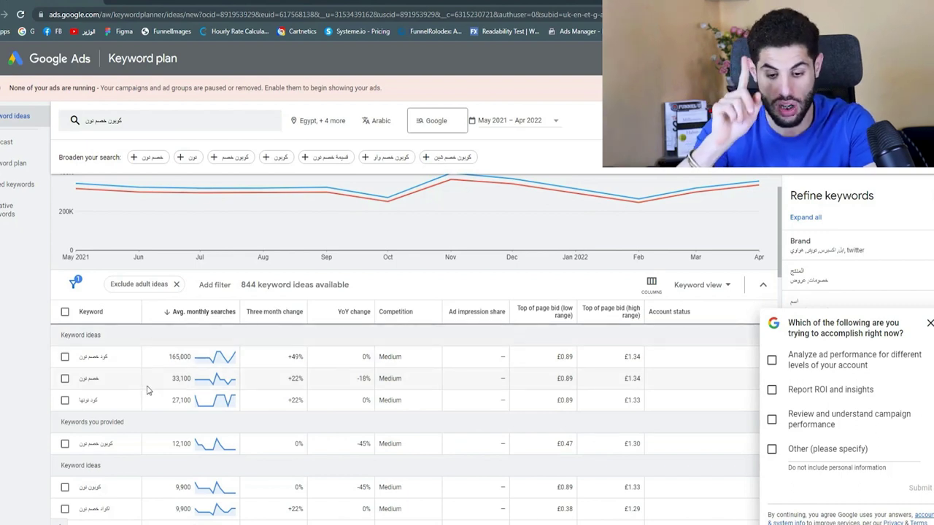
# - Add the seed keywords "كود خصم امازون" and "كود خصم", get results and look through the keyword ideas by monthly searches
pyautogui.click(175, 121)
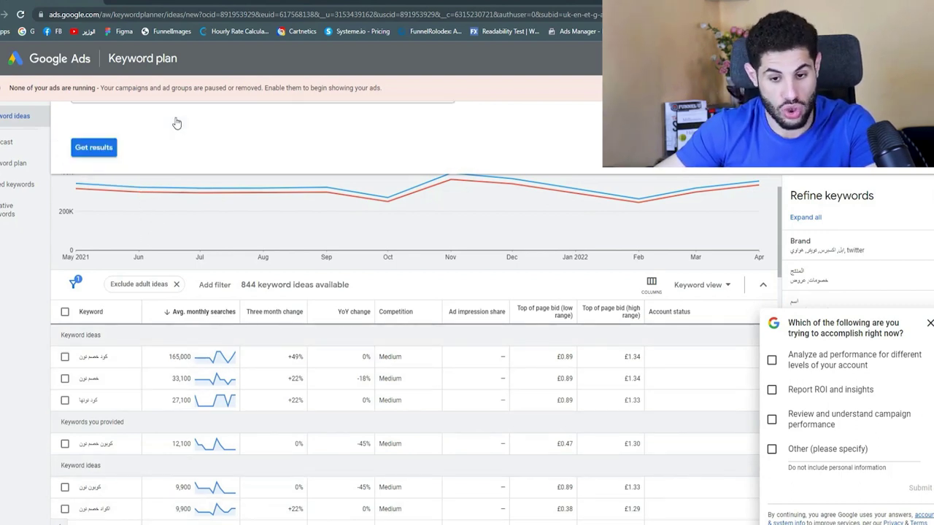
pyautogui.write('كود خصم امازون')
pyautogui.press('Return')
pyautogui.write('كود خصم')
pyautogui.press('Return')
pyautogui.click(94, 311)
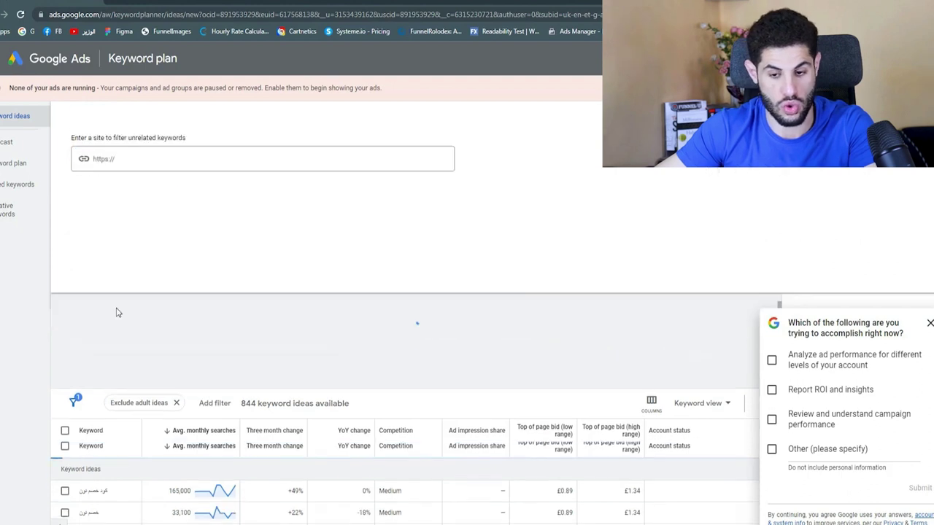
pyautogui.scroll(-3, 243, 360)
pyautogui.scroll(-6, 244, 358)
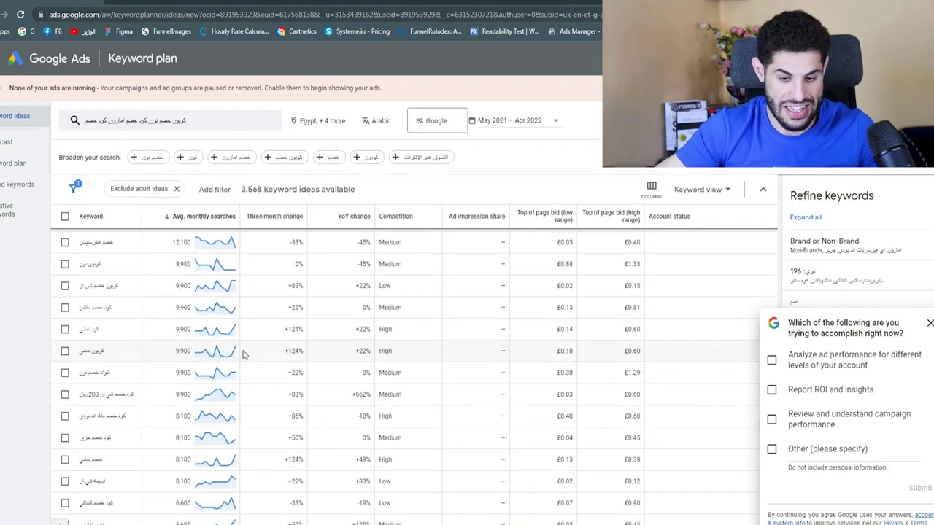
pyautogui.scroll(-4, 120, 444)
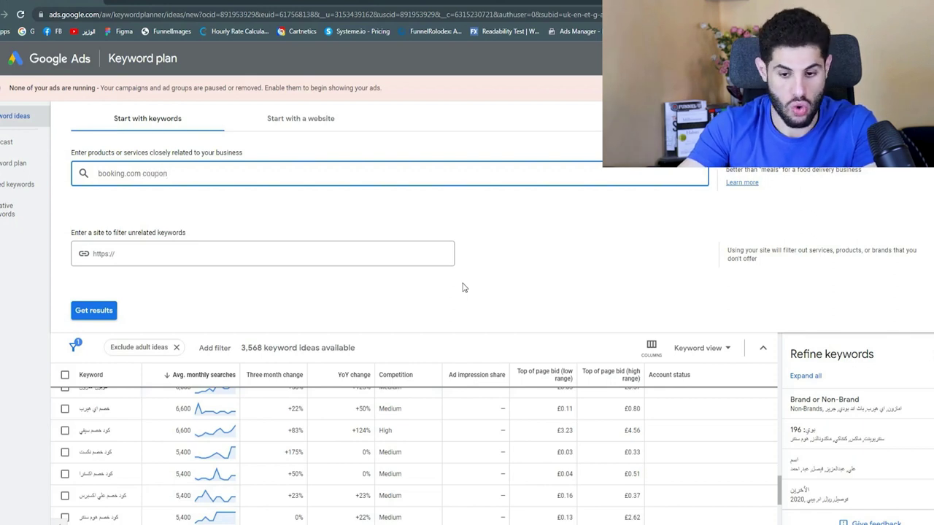
# - Replace the seed keywords with "booking.com coupon" and "booking.com discount" and get their keyword ideas
pyautogui.press('Return')
pyautogui.write('booking.com disc')
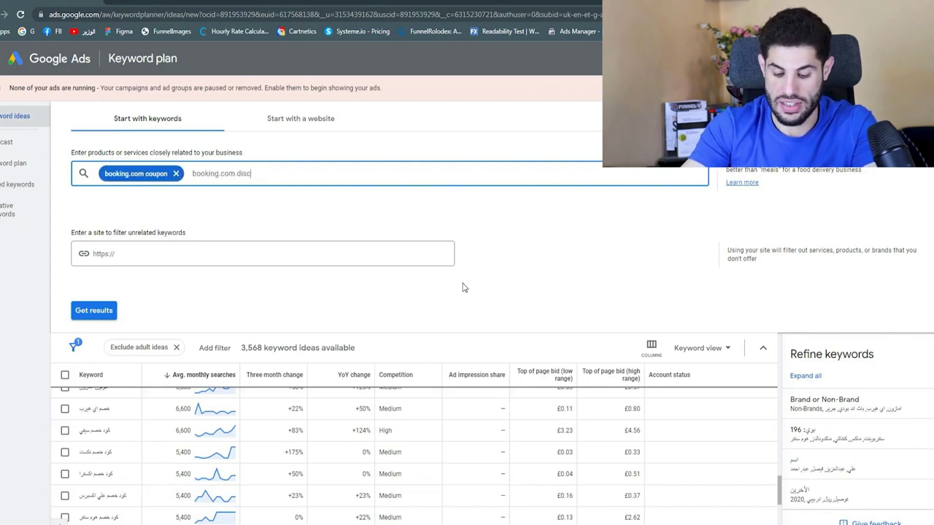
pyautogui.write('ount')
pyautogui.press('Return')
pyautogui.click(93, 310)
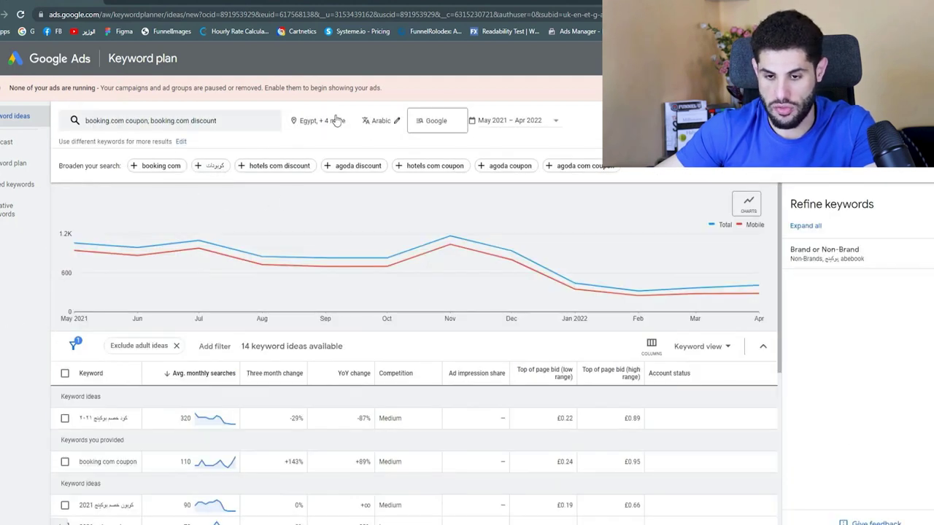
# - Replace the targeted locations with United States, United Kingdom, Australia, Canada and New Zealand, and save them
pyautogui.click(332, 120)
pyautogui.click(396, 240)
pyautogui.click(281, 190)
pyautogui.write('united')
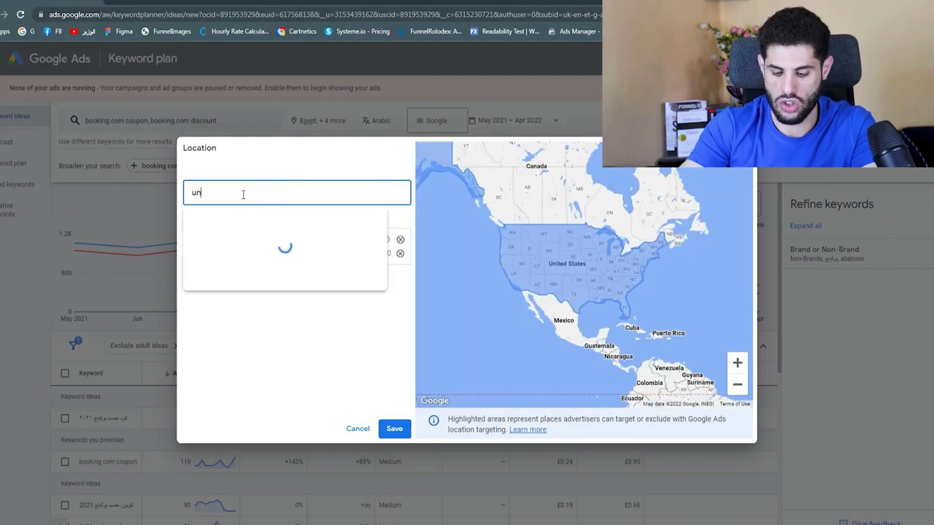
pyautogui.press('Return')
pyautogui.write('aus')
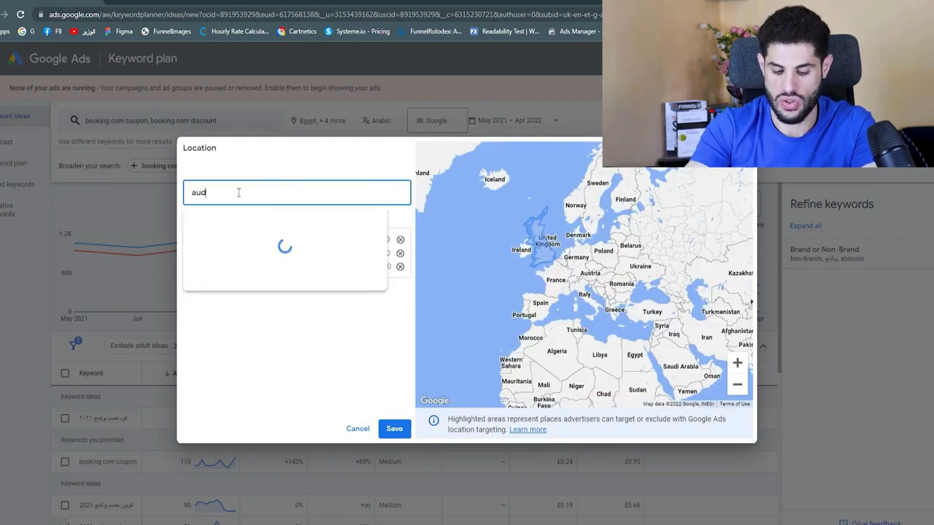
pyautogui.press('Return')
pyautogui.write('canada')
pyautogui.press('Return')
pyautogui.write('new z')
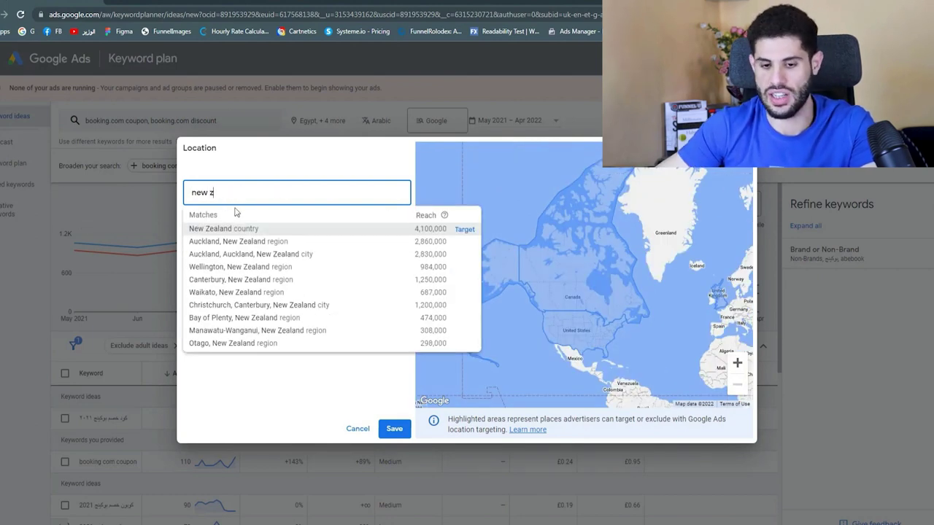
pyautogui.press('Return')
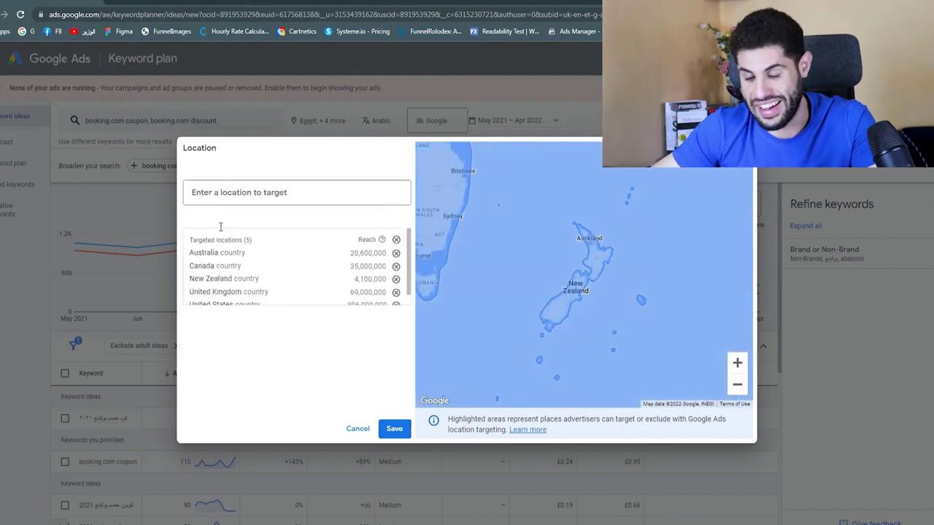
pyautogui.click(394, 429)
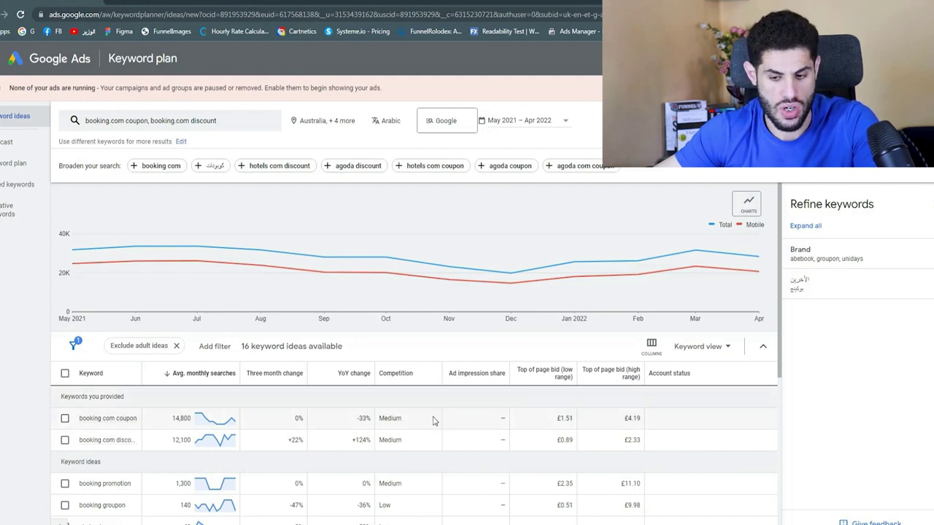
# - Add the keywords "booking com coupon", "booking com discount" and "booking promotion" to a plan as phrase match
pyautogui.scroll(-1, 452, 420)
pyautogui.click(65, 365)
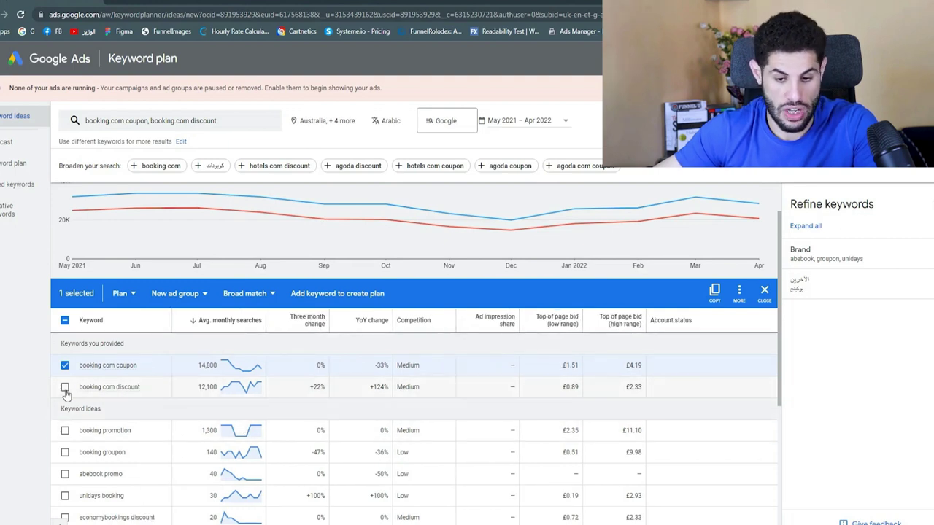
pyautogui.click(65, 388)
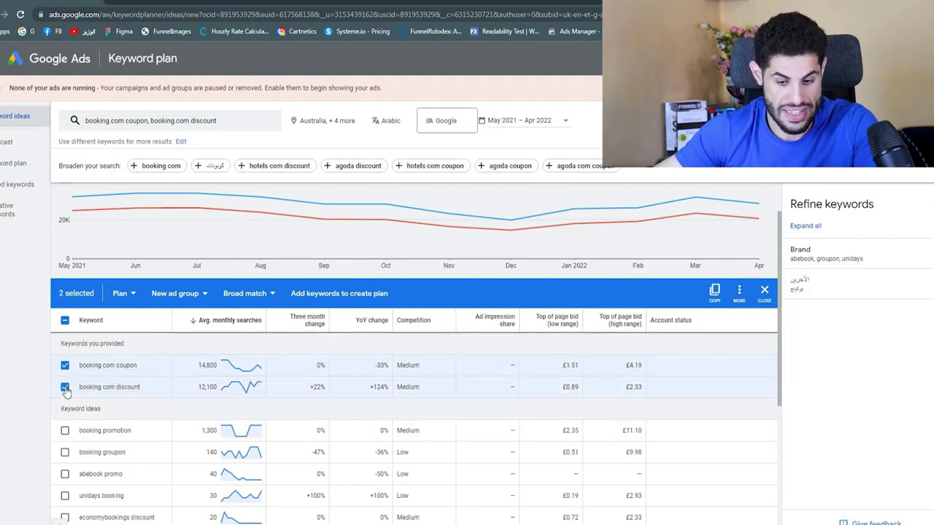
pyautogui.click(65, 431)
pyautogui.click(249, 347)
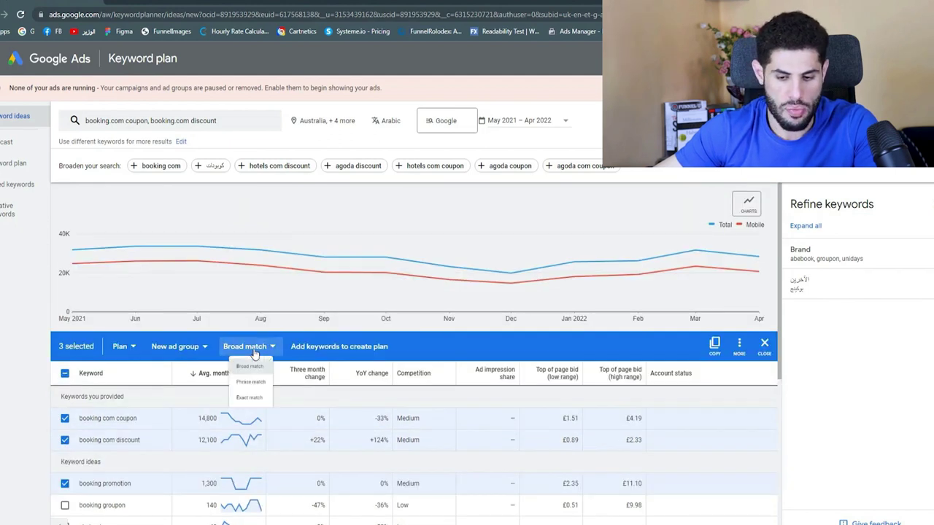
pyautogui.click(250, 398)
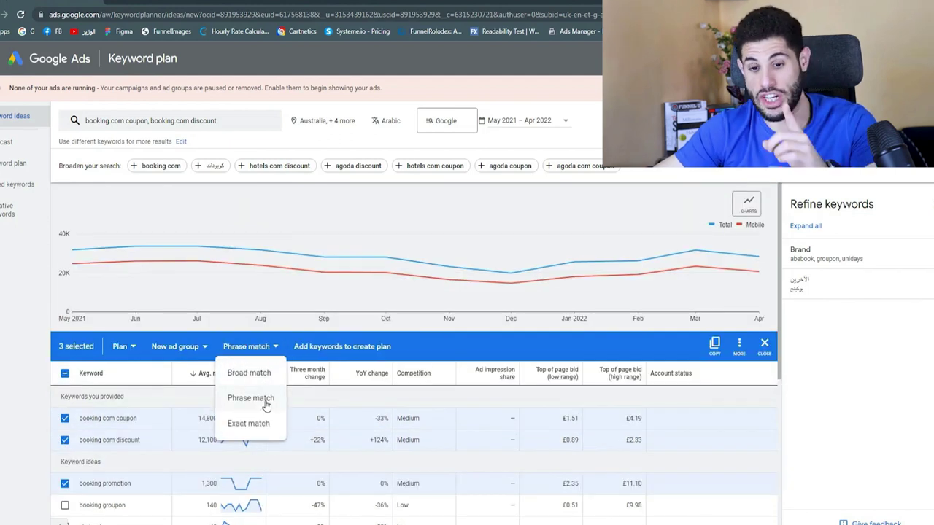
pyautogui.scroll(-1, 134, 398)
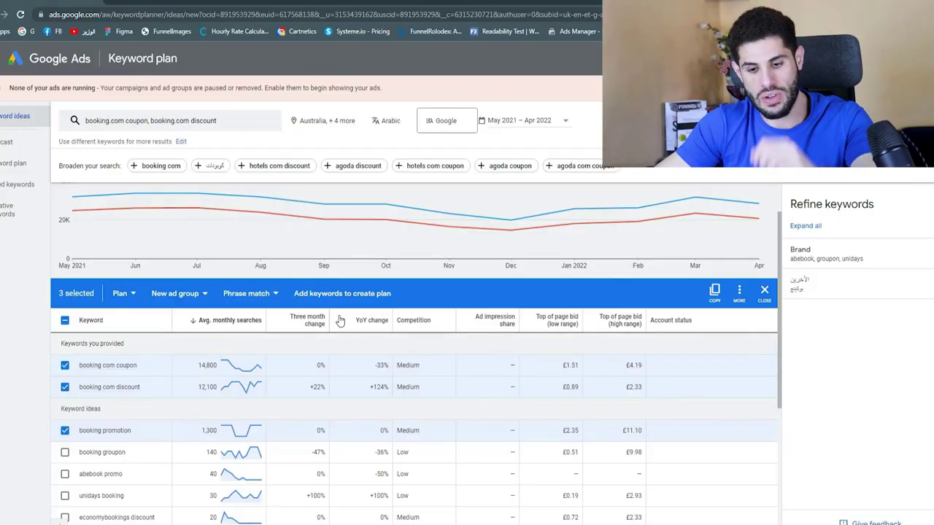
pyautogui.click(337, 295)
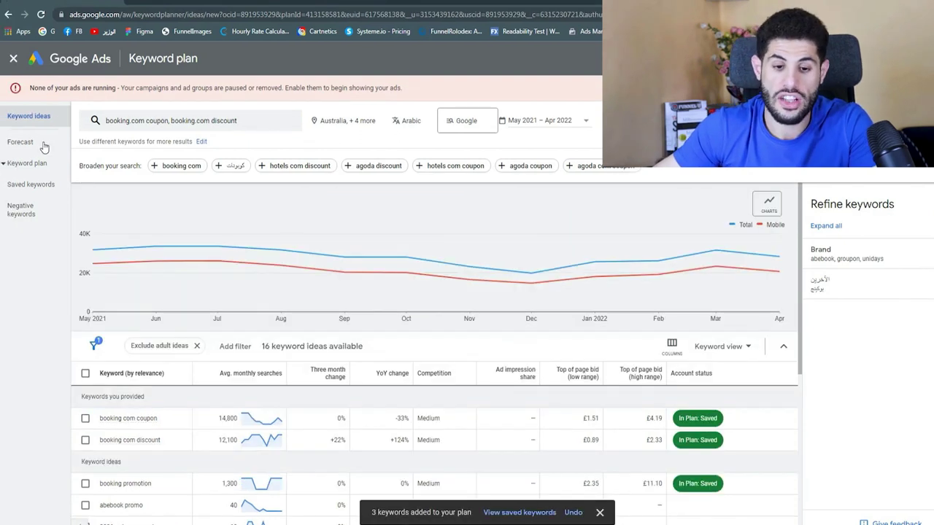
# - Open the plan's forecast and replace the targeted location Egypt with United Kingdom and United States
pyautogui.click(43, 144)
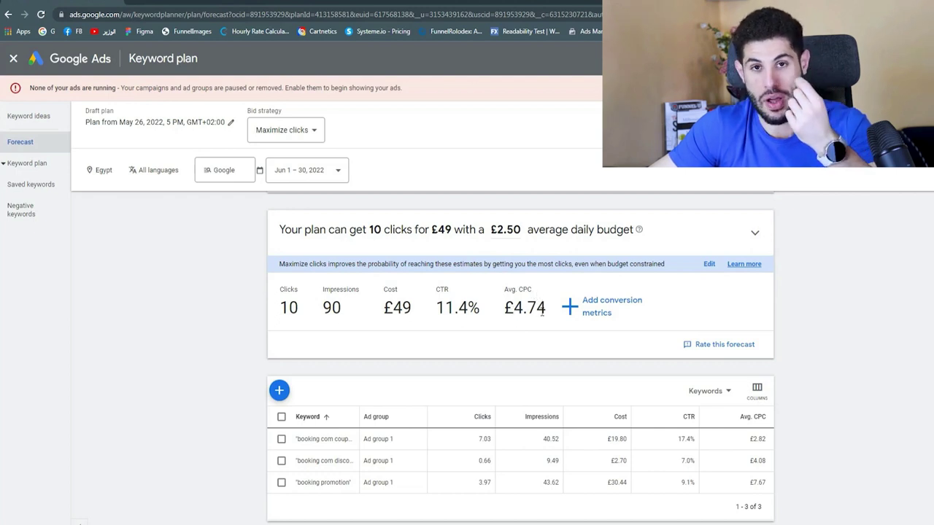
pyautogui.click(102, 174)
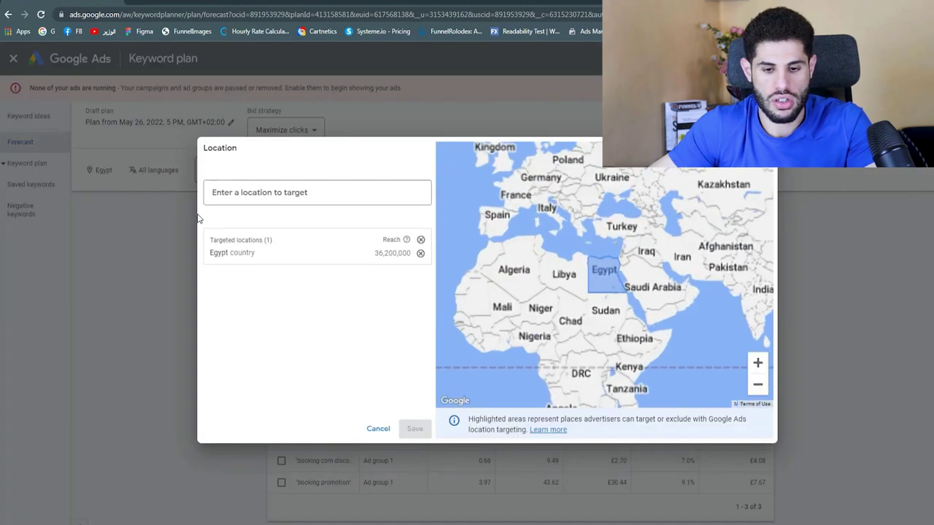
pyautogui.click(339, 193)
pyautogui.write('united')
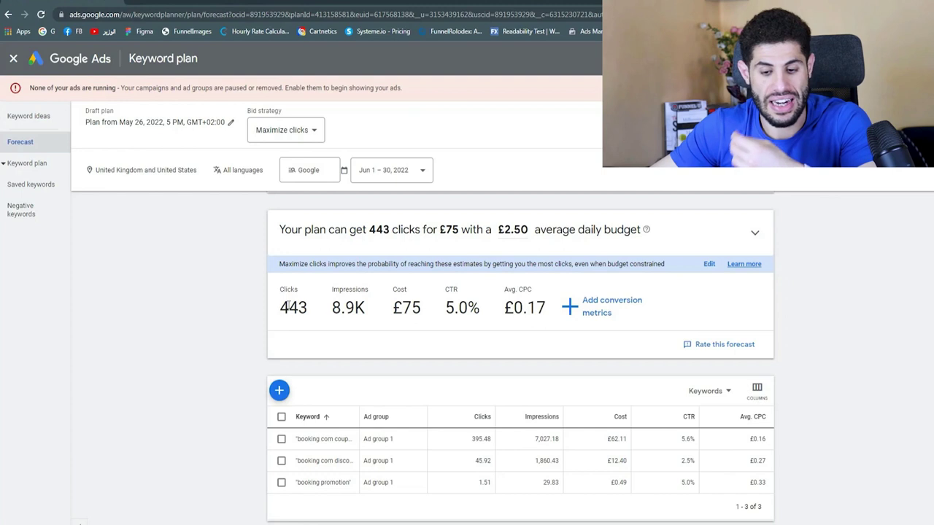
# - Check the average CPC in the forecast and set the plan's average daily budget to £10
pyautogui.moveTo(546, 307); pyautogui.dragTo(504, 307)
pyautogui.click(526, 312)
pyautogui.click(504, 307)
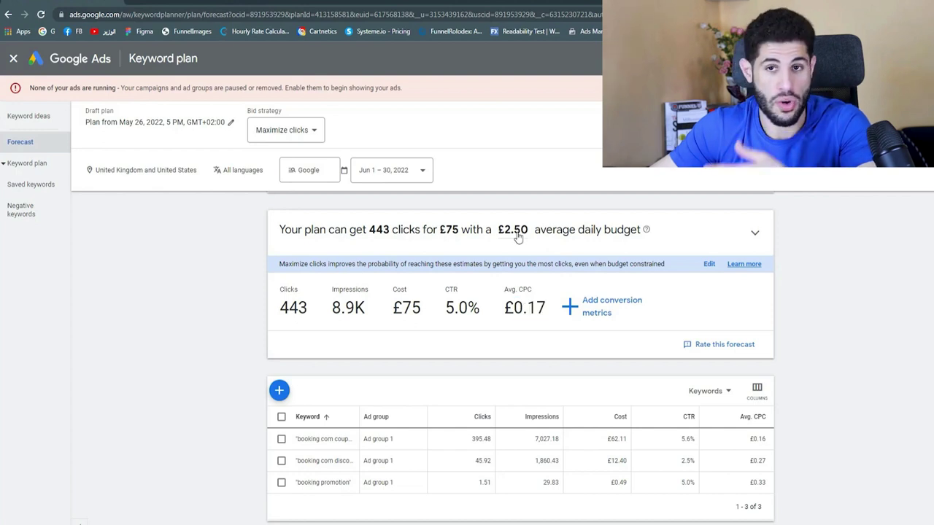
pyautogui.click(517, 238)
pyautogui.doubleClick(523, 241)
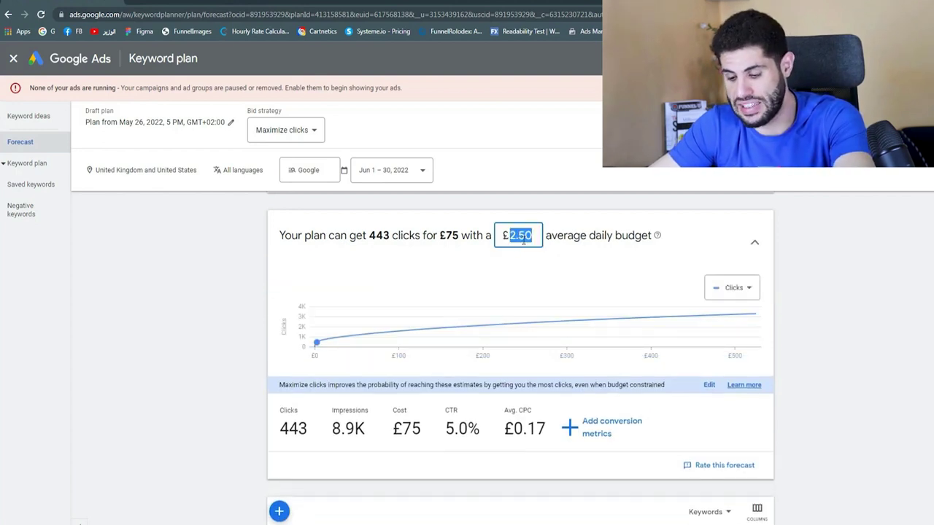
pyautogui.write('10')
pyautogui.press('Return')
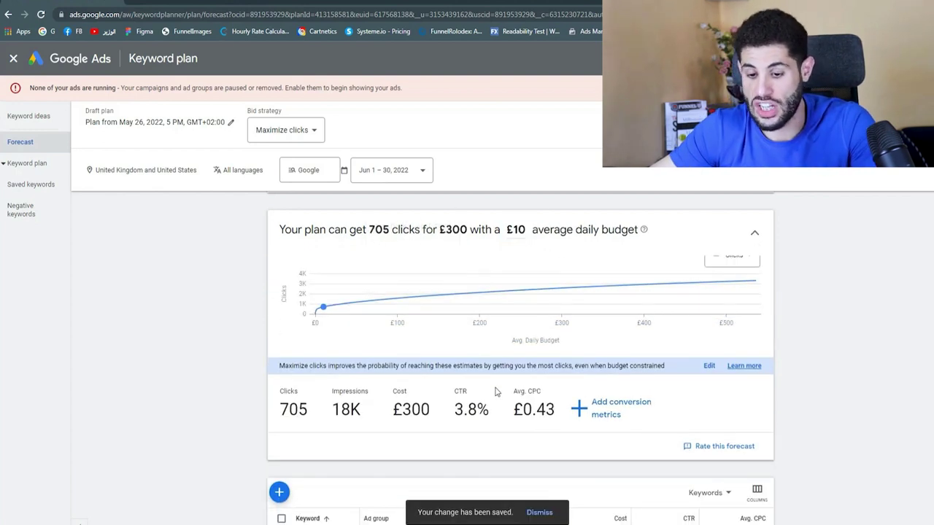
# - Examine the clicks-by-budget curve and pick the point on it for a £3.79 average daily budget
pyautogui.moveTo(318, 312)
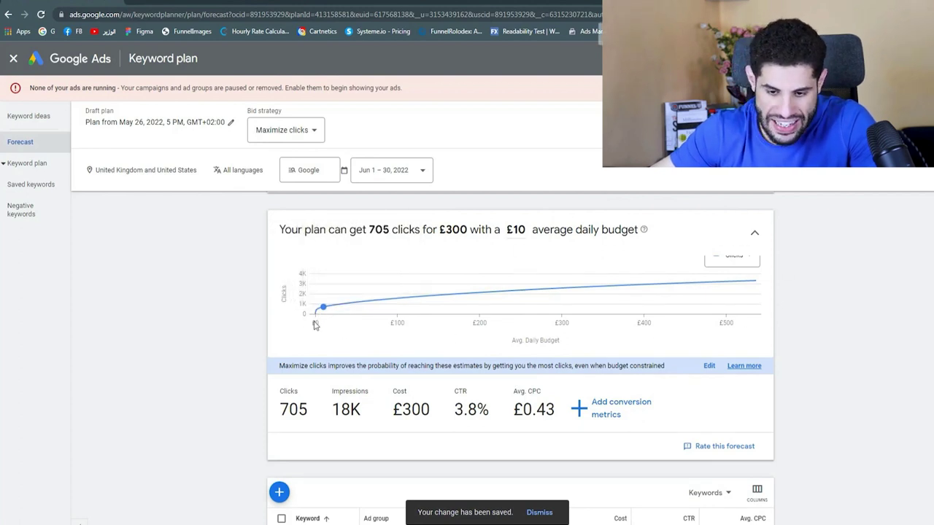
pyautogui.hotkey('ctrl', '+')
pyautogui.moveTo(277, 400)
pyautogui.hotkey('ctrl', '+')
pyautogui.hotkey('ctrl', '+')
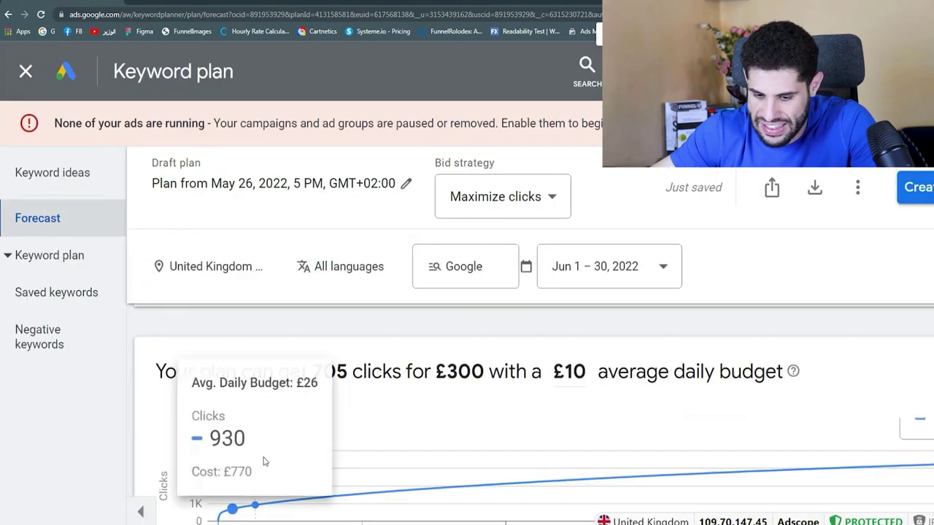
pyautogui.scroll(-1, 264, 461)
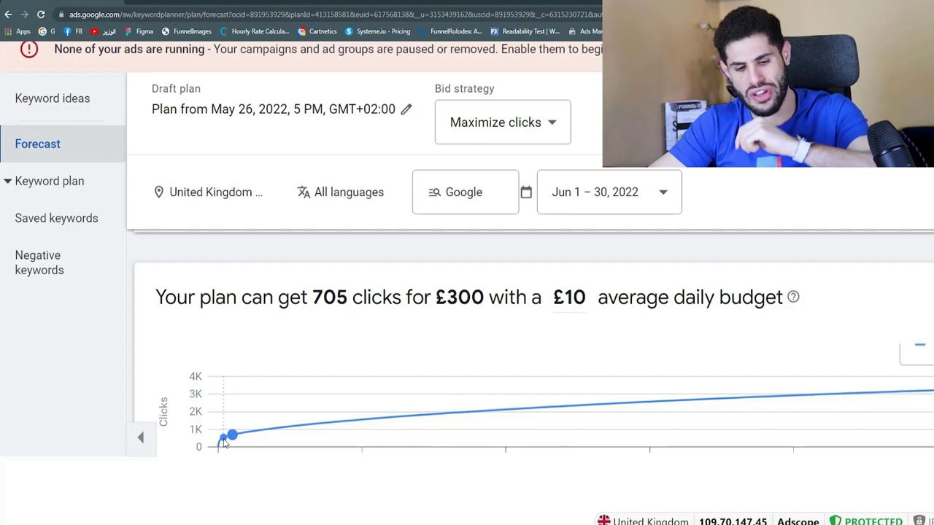
pyautogui.click(223, 439)
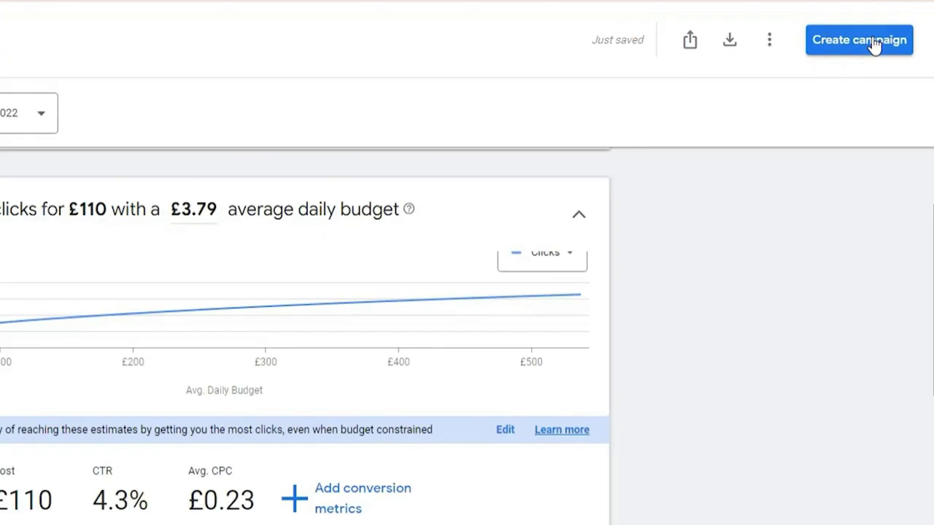
# - Create a campaign from the plan named "Booking Coupons" with a £3.79 average daily budget and save it
pyautogui.click(875, 125)
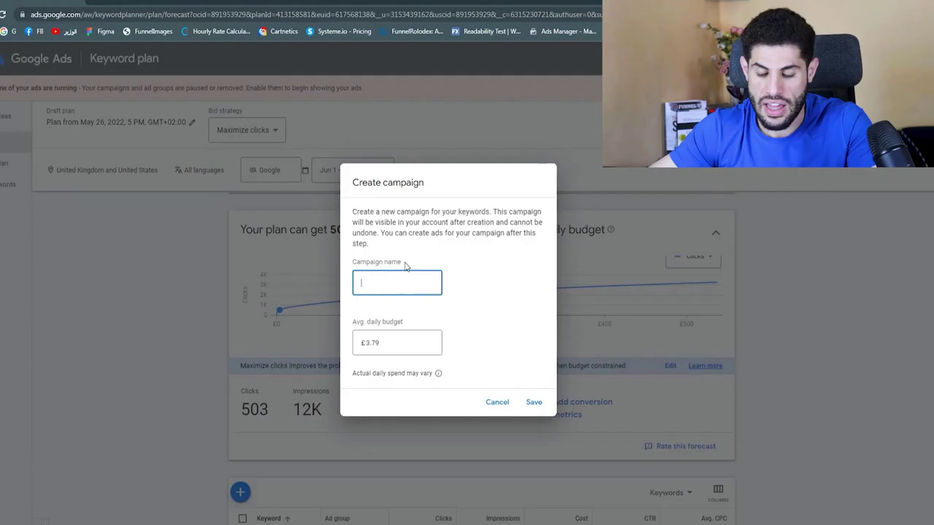
pyautogui.write('Booking Coupons')
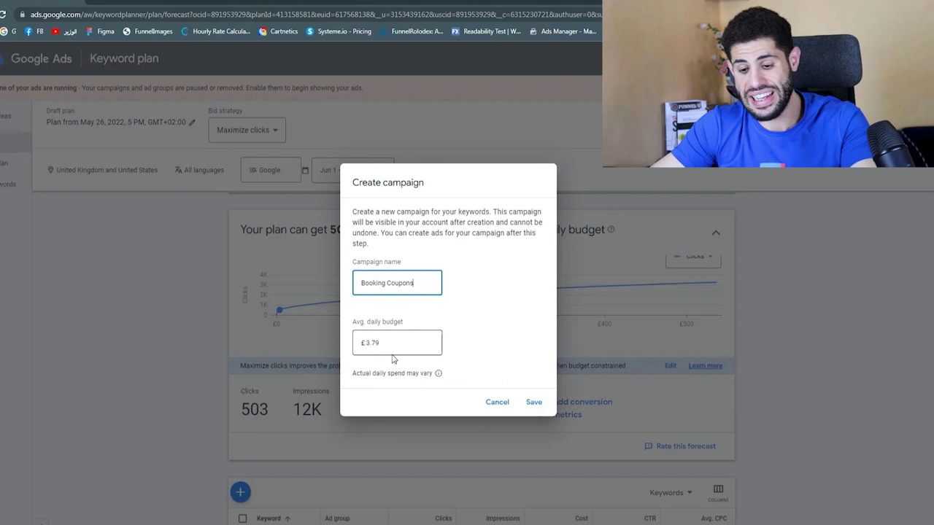
pyautogui.click(539, 409)
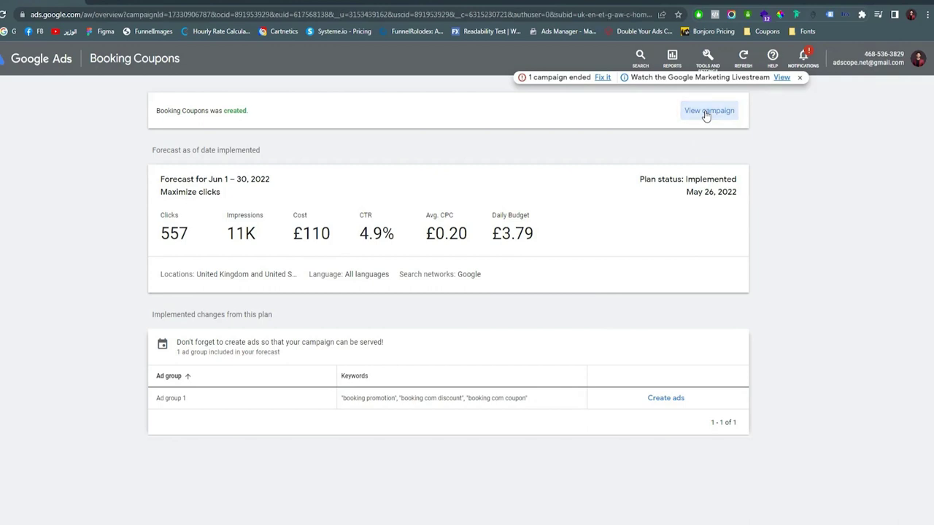
# - Open the Booking Coupons campaign, start creating a responsive search ad and look through its headline and description fields
pyautogui.click(706, 113)
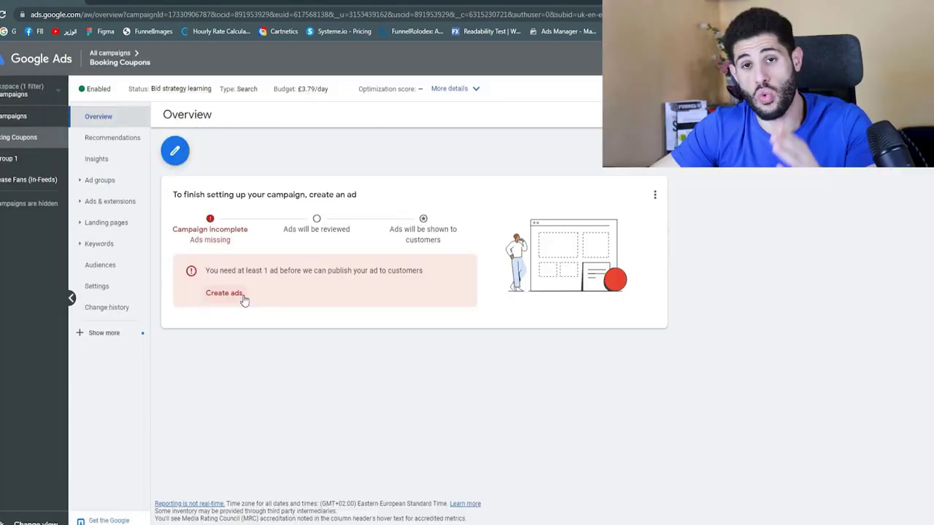
pyautogui.click(243, 297)
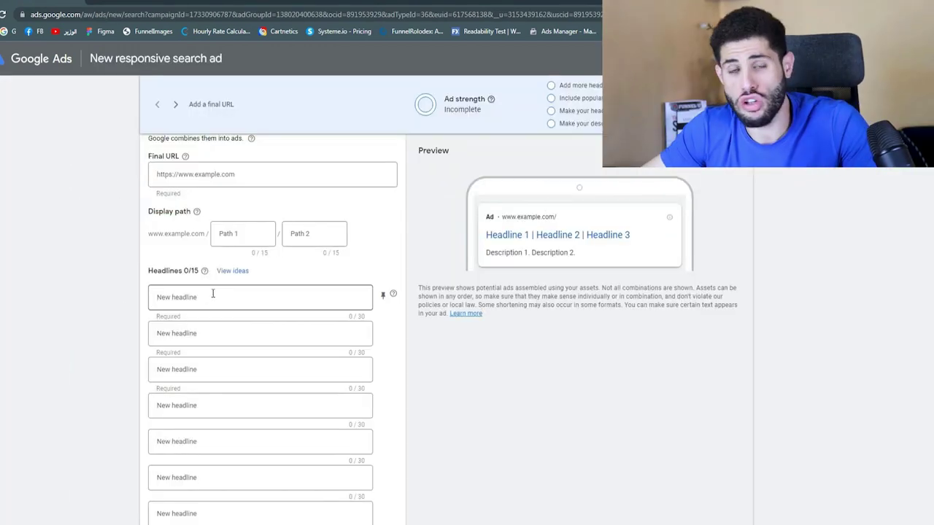
pyautogui.scroll(-3, 217, 296)
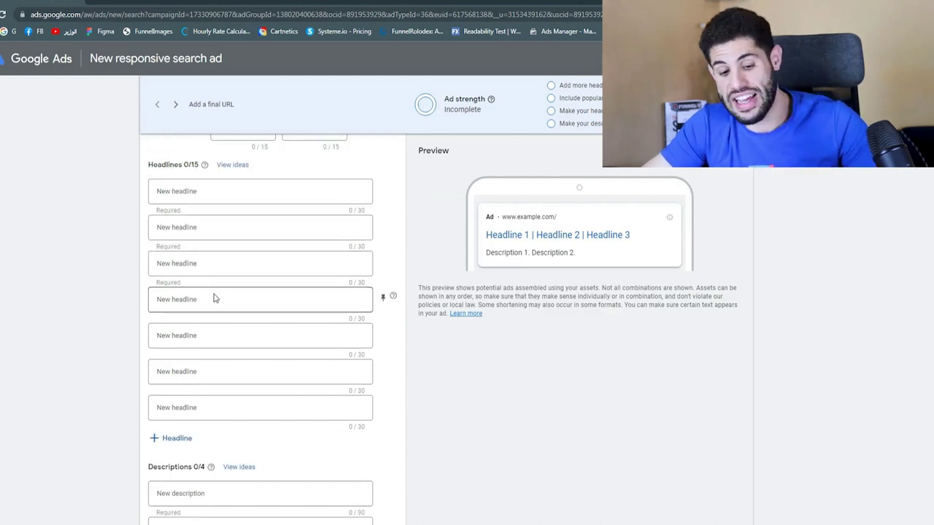
pyautogui.scroll(-2, 241, 398)
pyautogui.scroll(5, 251, 390)
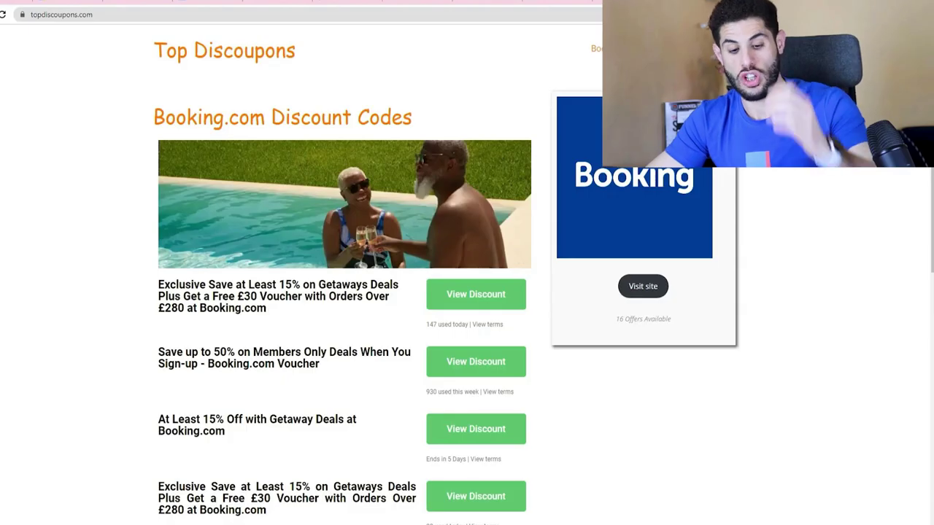
pyautogui.hotkey('ctrl', 'l')
pyautogui.hotkey('ctrl', 'c')
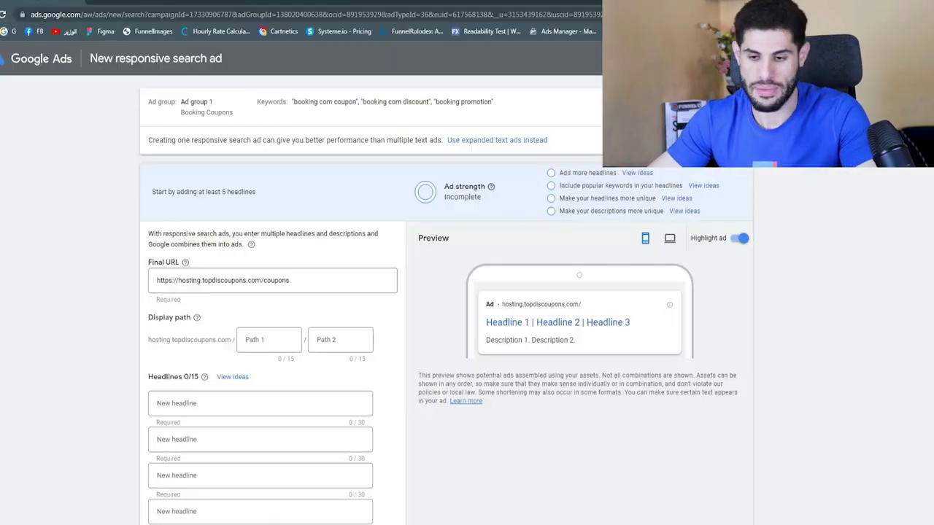
pyautogui.click(209, 288)
pyautogui.hotkey('ctrl', 'a')
pyautogui.press('BackSpace')
pyautogui.hotkey('ctrl', 'v')
# - Set the ad's display path to "booking" and "coupons"
pyautogui.click(264, 341)
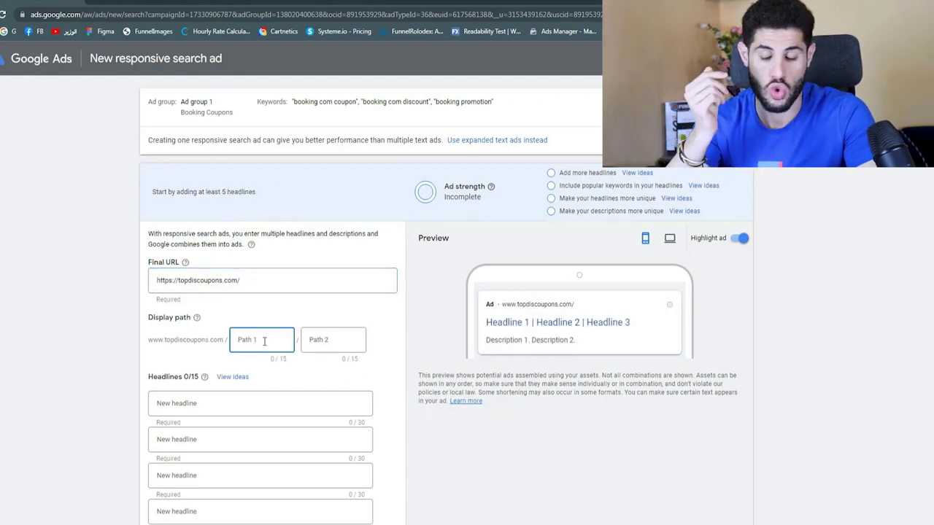
pyautogui.write('booking')
pyautogui.press('Tab')
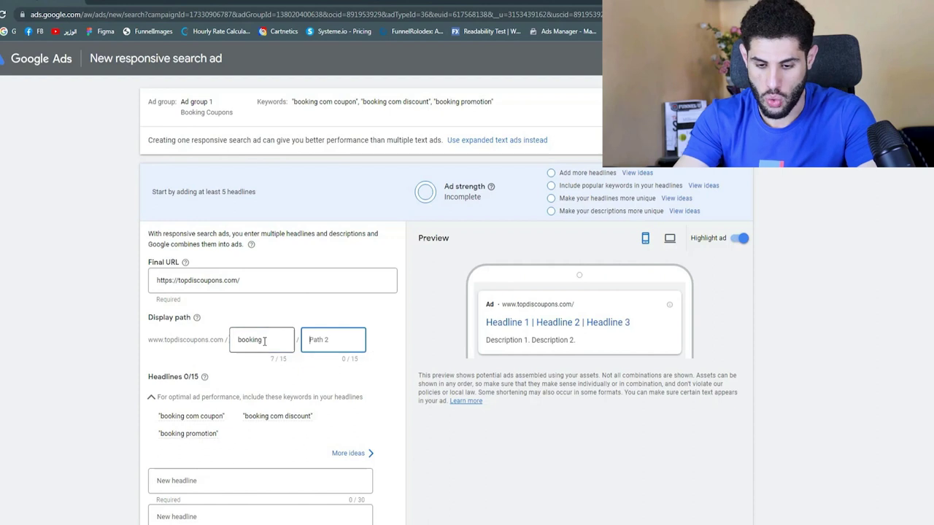
pyautogui.write('coup')
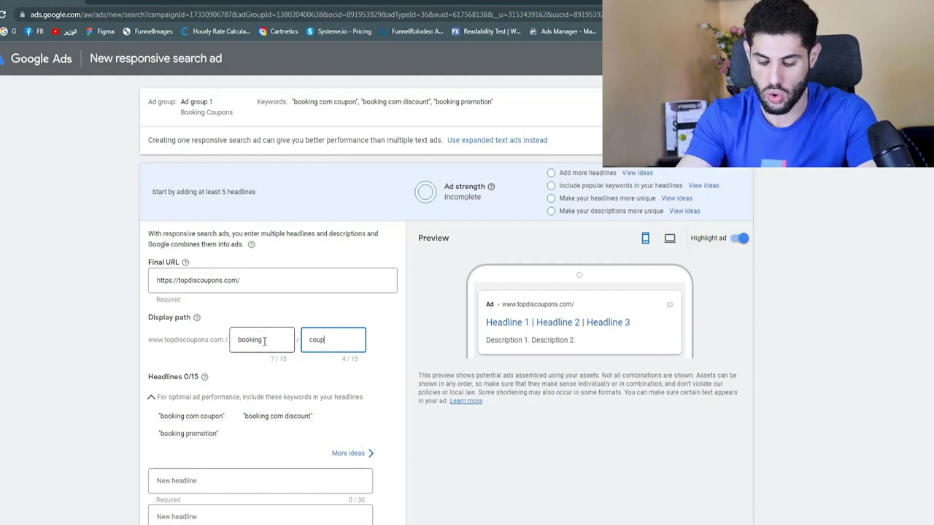
pyautogui.write('ons')
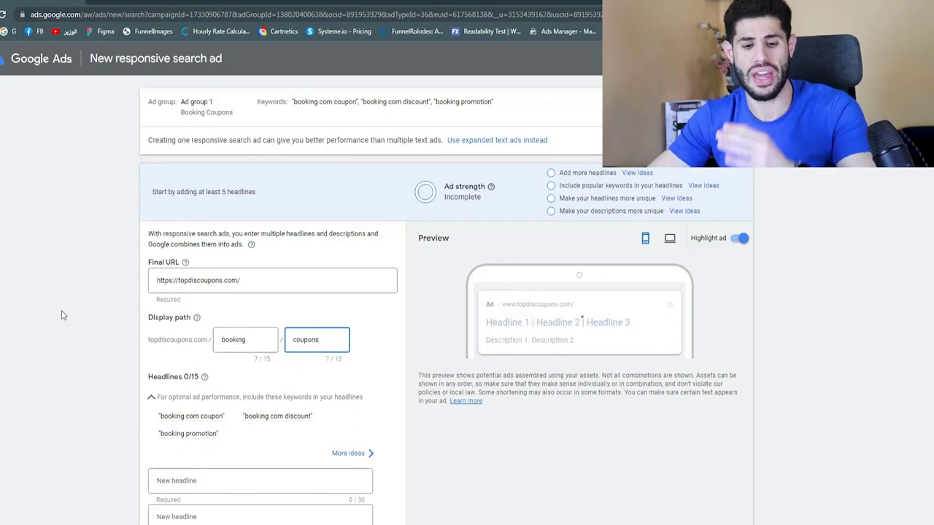
pyautogui.click(73, 324)
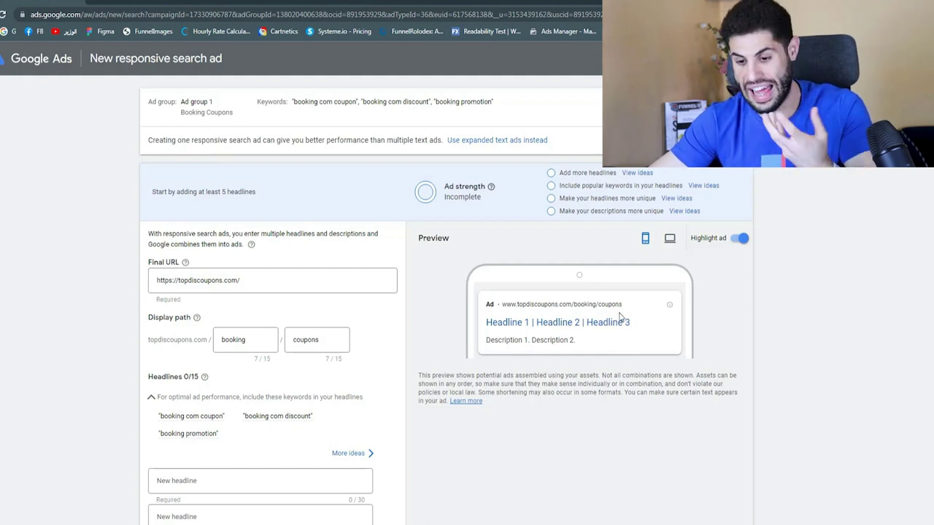
# - Browse competing booking.com coupon ads and copy RetailMeNot's offer title "57% Off Your Booking" into the ad's first headline
pyautogui.scroll(-3, 197, 294)
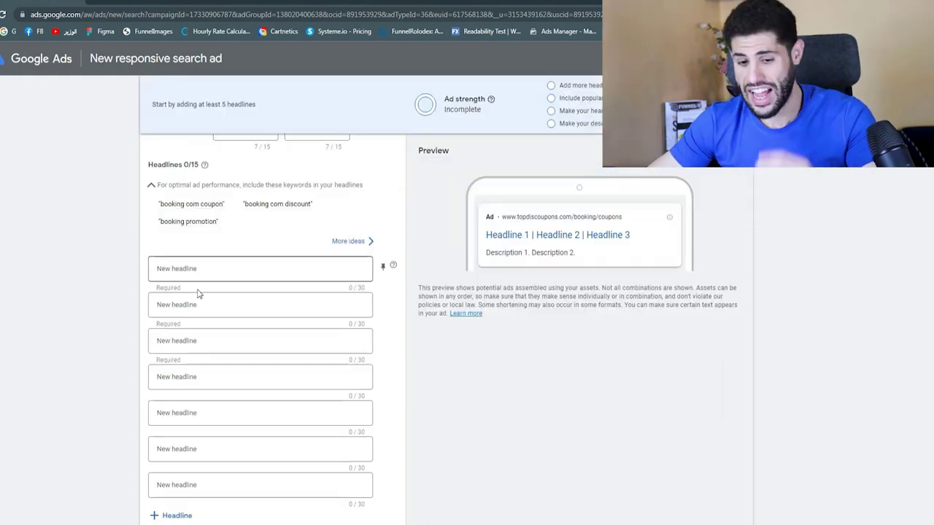
pyautogui.scroll(-3, 250, 365)
pyautogui.scroll(4, 251, 347)
pyautogui.scroll(1, 250, 347)
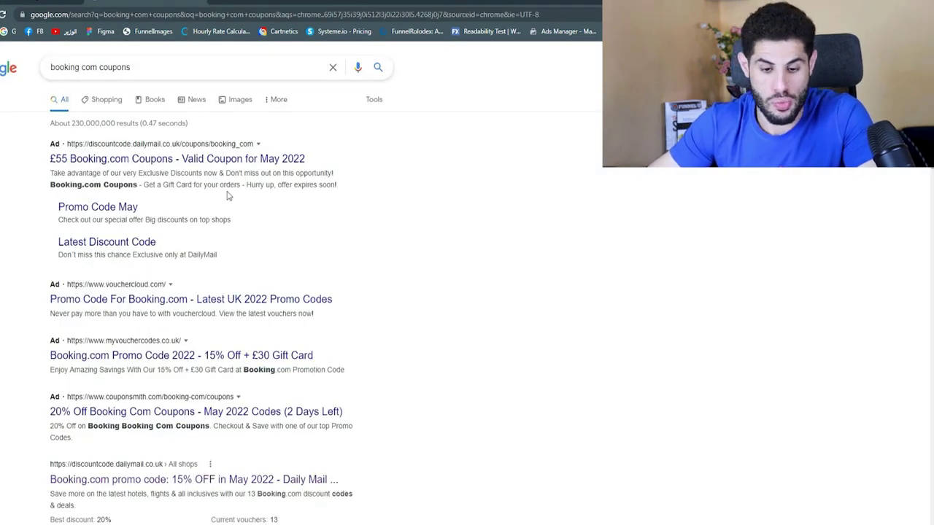
pyautogui.scroll(-3, 227, 195)
pyautogui.scroll(3, 376, 233)
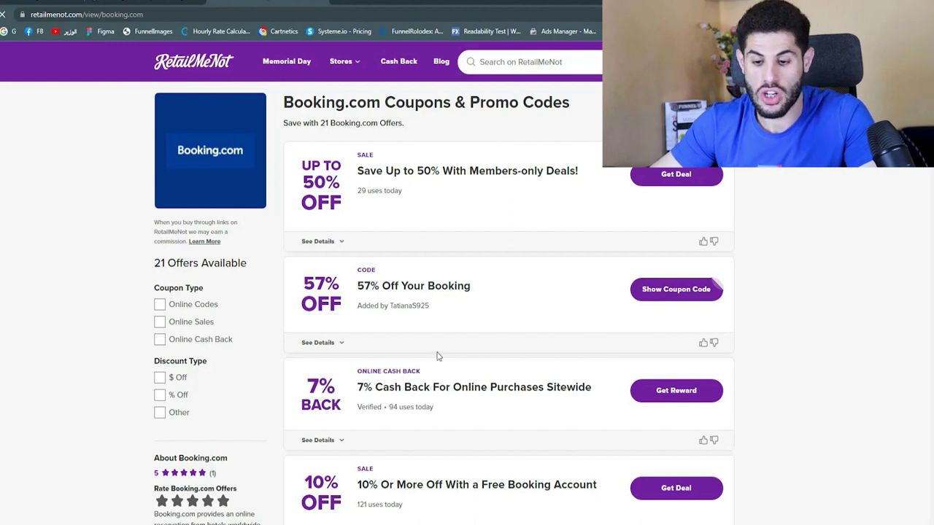
pyautogui.moveTo(350, 286); pyautogui.dragTo(441, 290)
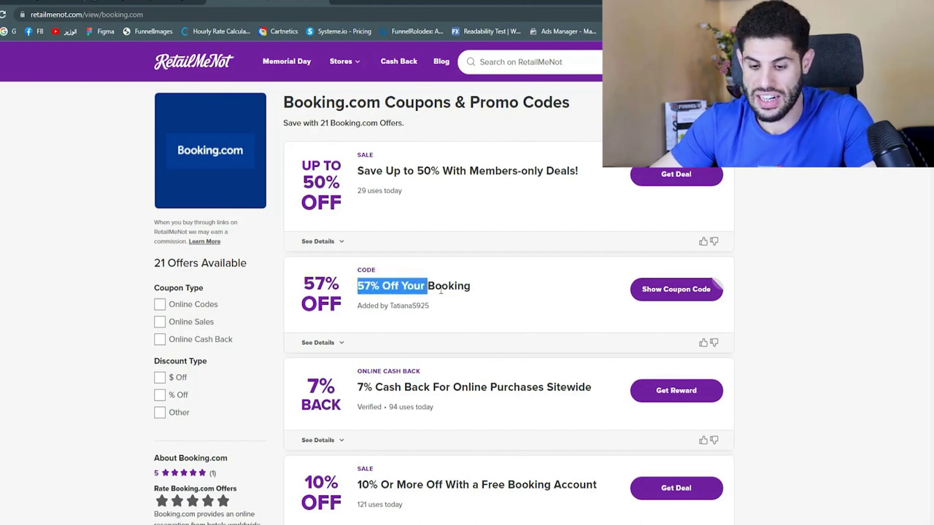
pyautogui.hotkey('ctrl', 'c')
pyautogui.click(824, 314)
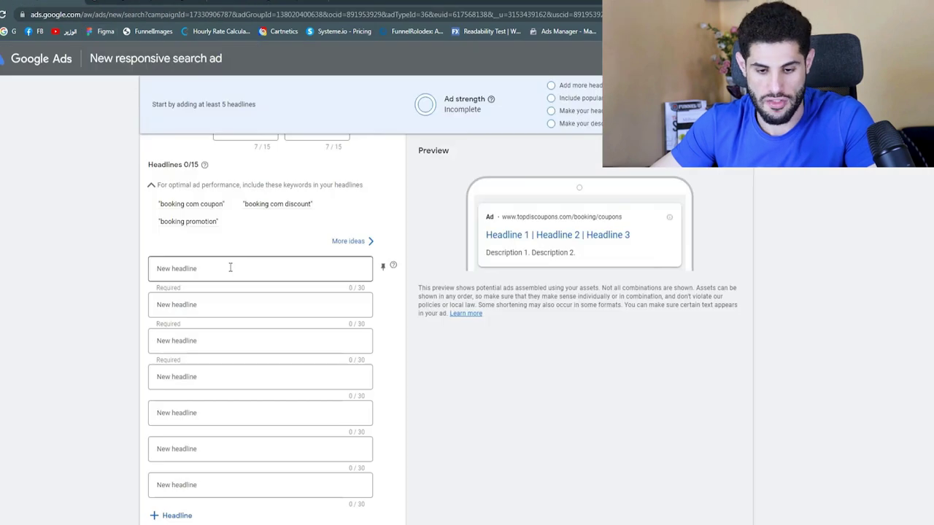
pyautogui.click(230, 267)
pyautogui.hotkey('ctrl', 'v')
pyautogui.click(62, 287)
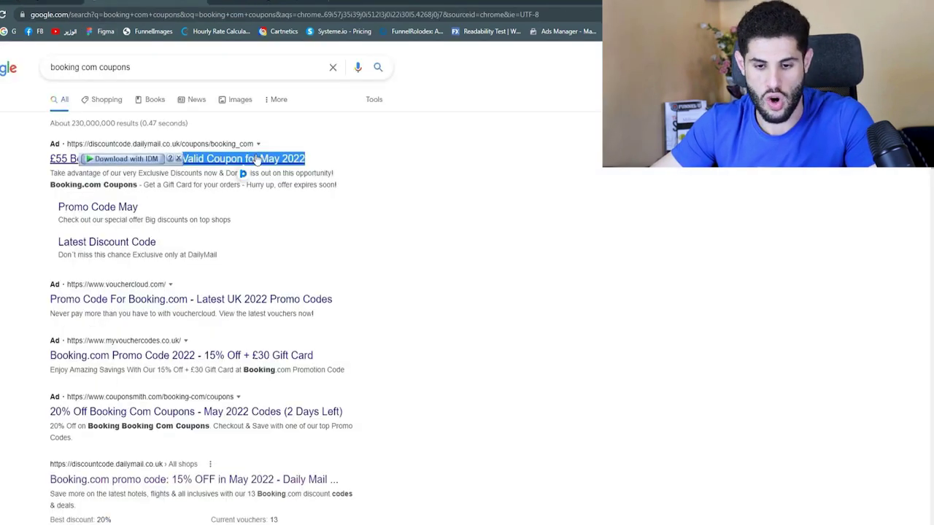
# - Copy "Valid Coupon for May 2022" and "Booking.com Promo Code 2022" from competing Google search ads into the ad's second and third headlines
pyautogui.moveTo(82, 158); pyautogui.dragTo(305, 158)
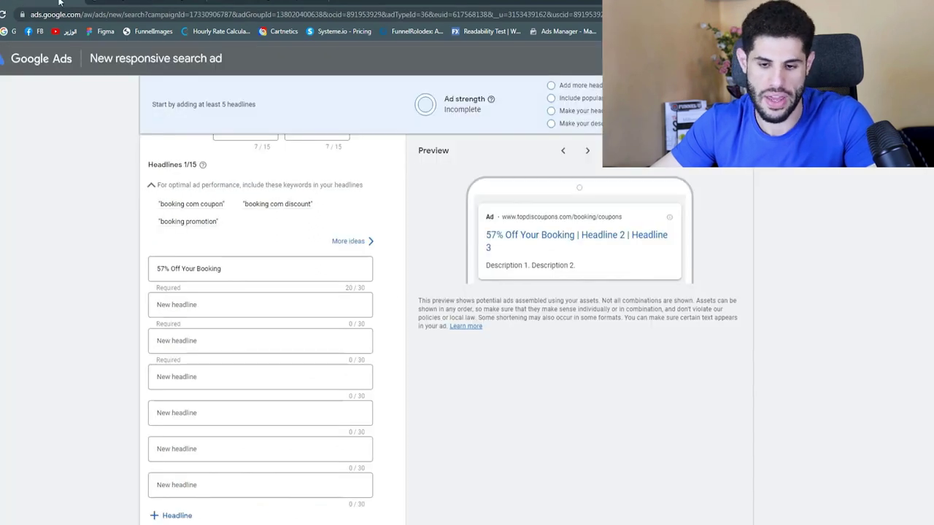
pyautogui.click(219, 305)
pyautogui.hotkey('ctrl', 'v')
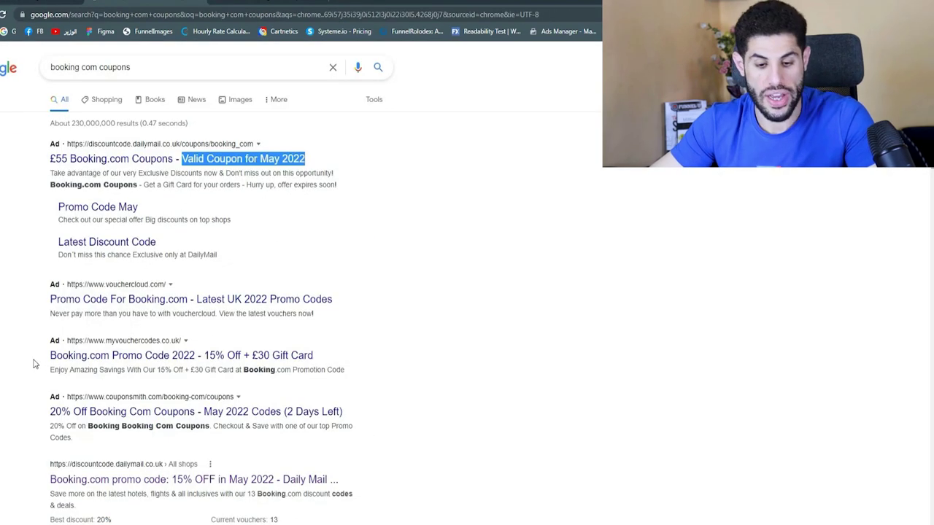
pyautogui.moveTo(50, 355); pyautogui.dragTo(196, 355)
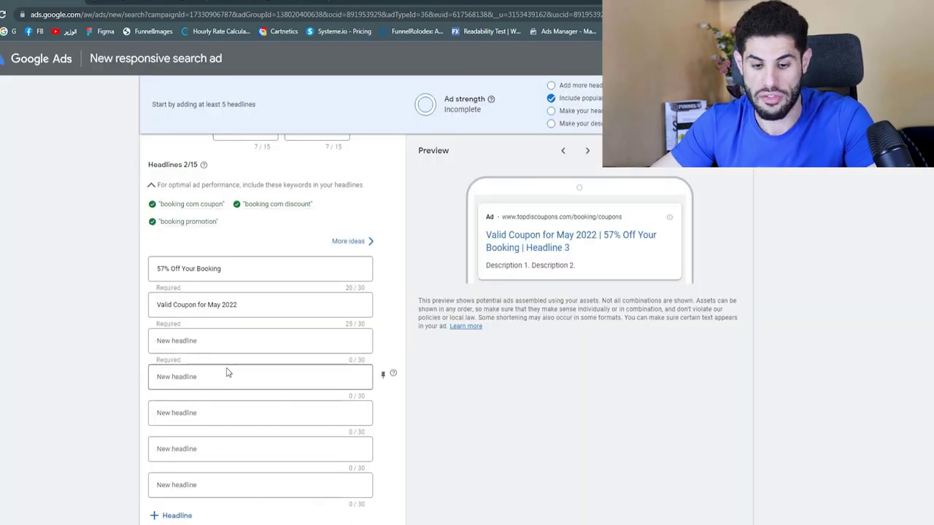
pyautogui.click(226, 340)
pyautogui.hotkey('ctrl', 'v')
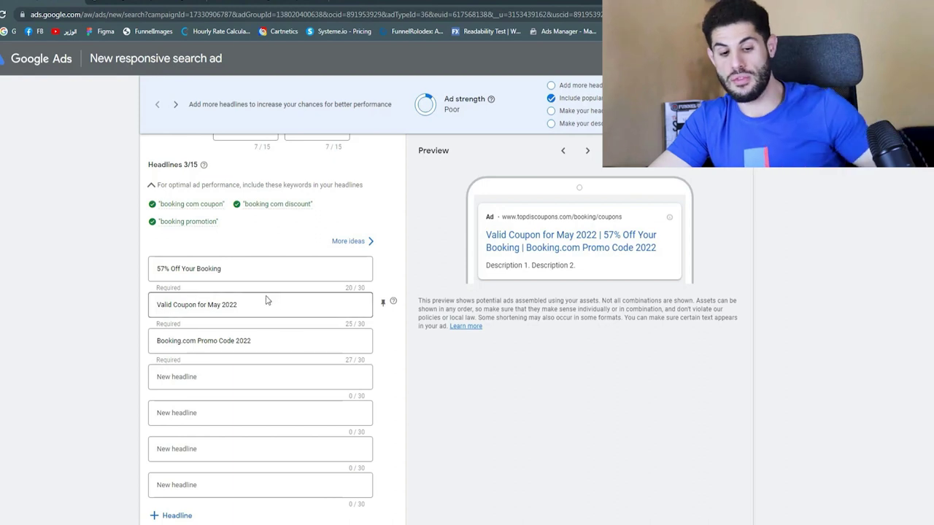
# - Copy "7% Cash Back" from RetailMeNot's booking.com offers into the ad's fourth headline
pyautogui.scroll(-1, 209, 321)
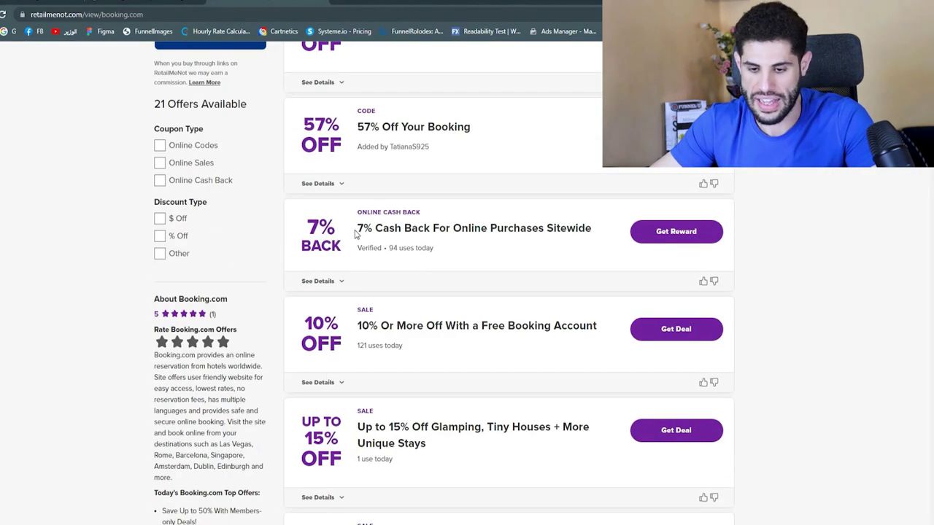
pyautogui.moveTo(357, 230); pyautogui.dragTo(438, 227)
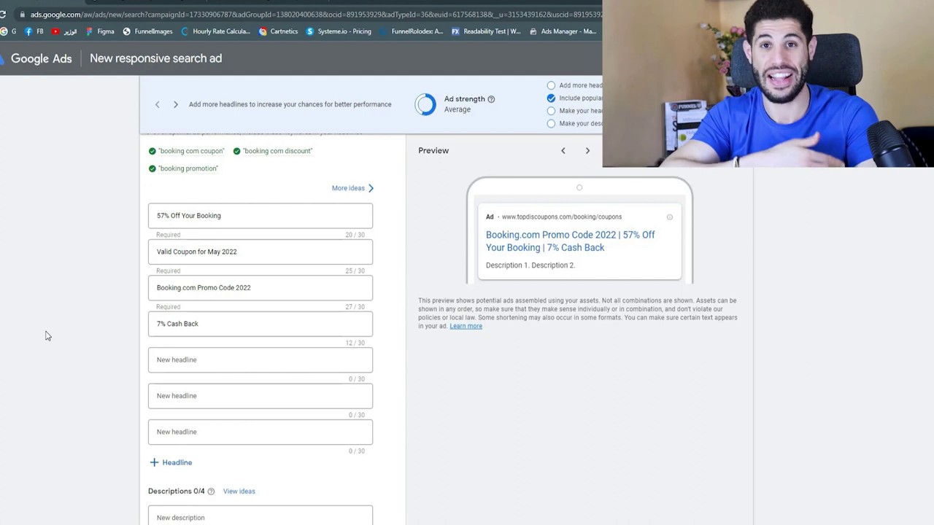
# - Copy the full description of the Daily Mail booking.com coupon ad from the search results into the ad's first description
pyautogui.scroll(-3, 45, 335)
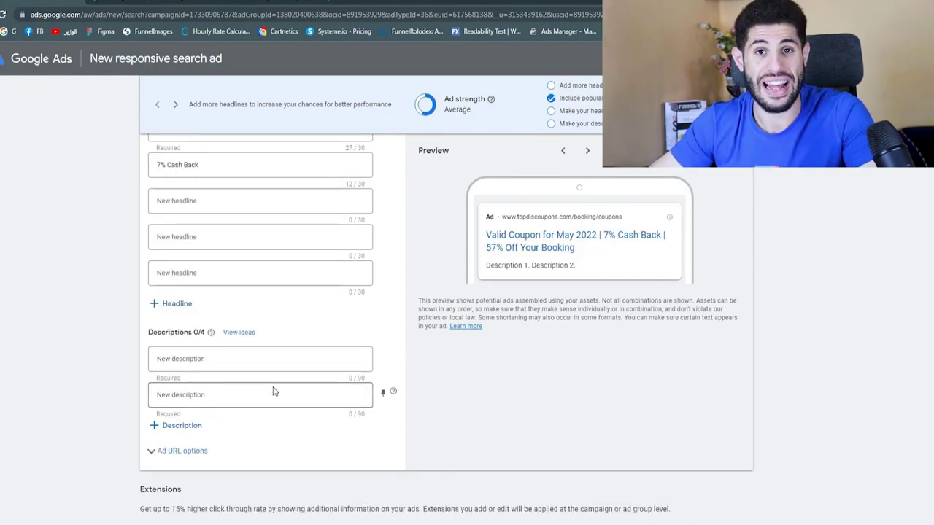
pyautogui.hotkey('ctrl', 'Tab')
pyautogui.scroll(5, 111, 253)
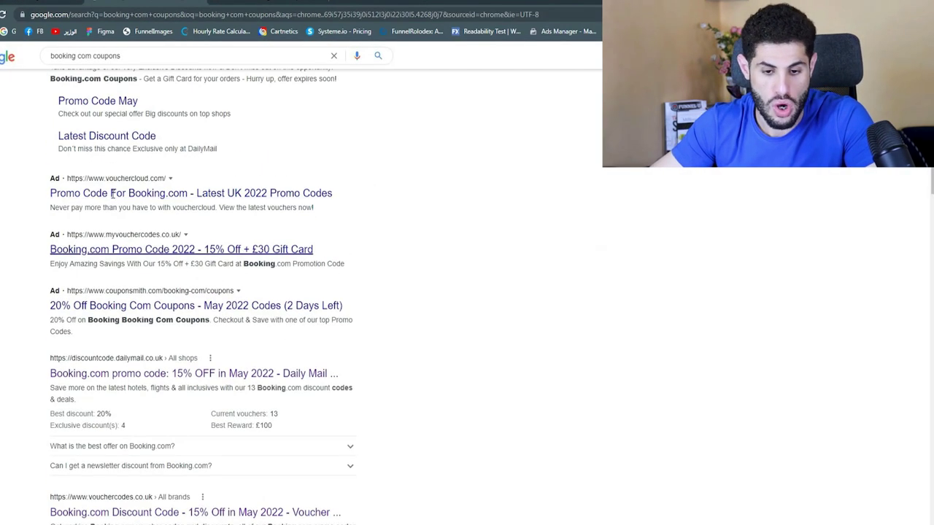
pyautogui.moveTo(51, 180); pyautogui.dragTo(356, 192)
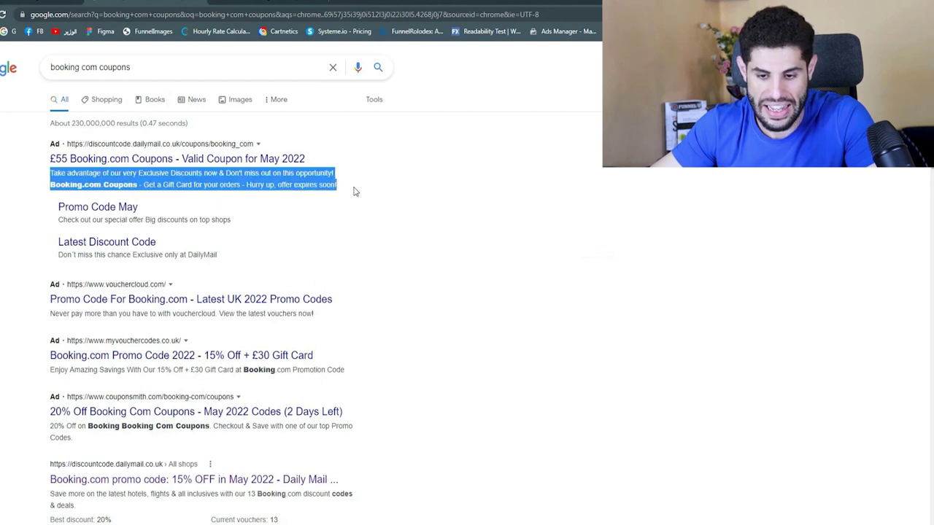
pyautogui.hotkey('ctrl', 'Tab')
pyautogui.click(175, 359)
pyautogui.hotkey('ctrl', 'v')
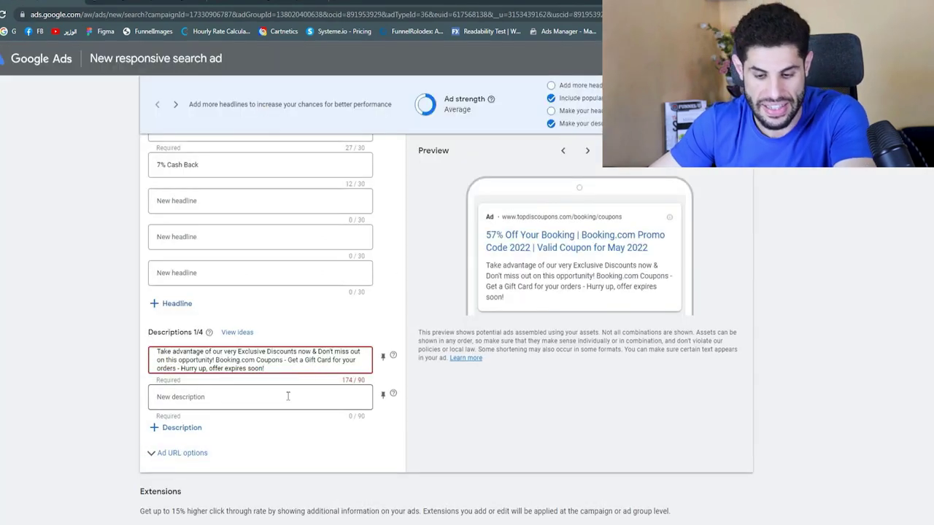
# - Move "Get a Gift Card for your orders - Hurry up, offer expires soon!" from the first description into the second
pyautogui.press('BackSpace')
pyautogui.click(203, 394)
pyautogui.write('Get a Gift Card for your orders - Hurry up, offer expires soon!')
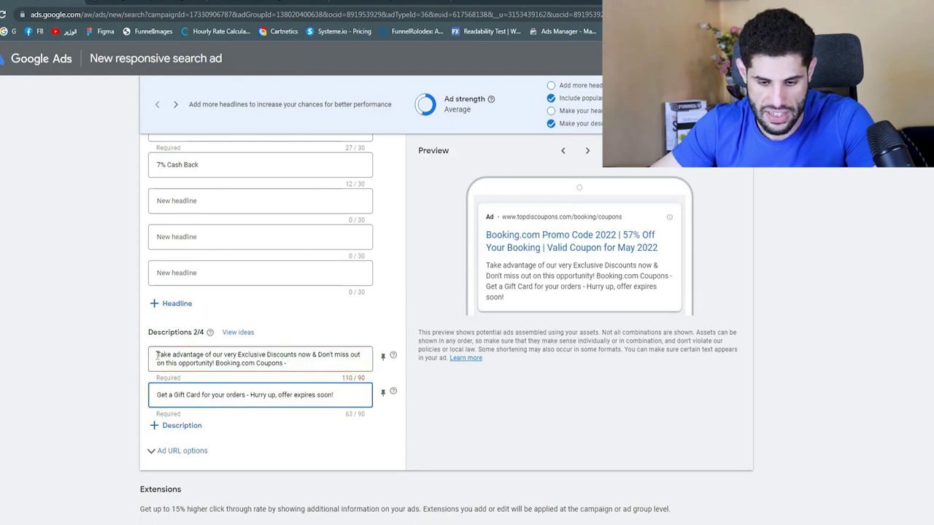
# - Shorten the opening of the first description to "Exclusive Discounts. Don't miss out on this opportunity!"
pyautogui.moveTo(156, 355); pyautogui.dragTo(238, 355)
pyautogui.press('BackSpace')
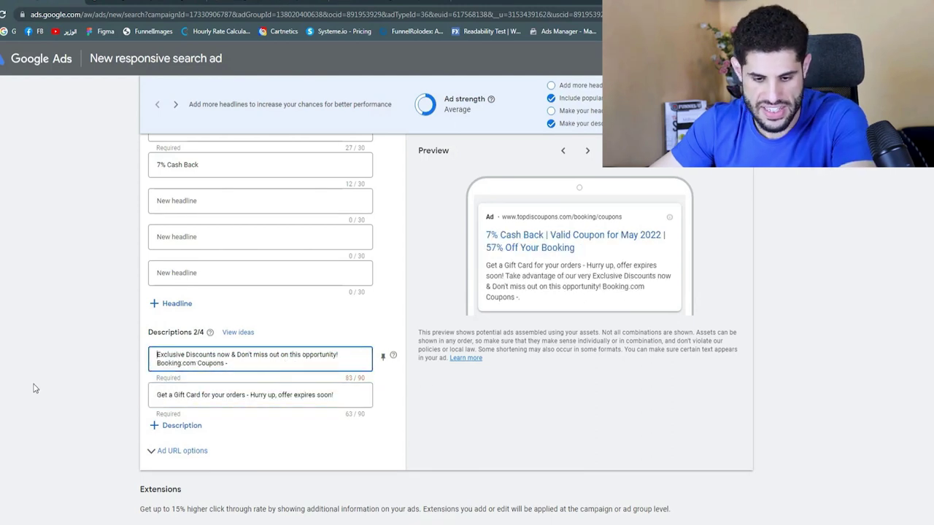
pyautogui.click(236, 356)
pyautogui.press('BackSpace')
pyautogui.press('BackSpace')
pyautogui.press('BackSpace')
pyautogui.press('BackSpace')
pyautogui.press('BackSpace')
pyautogui.press('BackSpace')
pyautogui.write('.')
# - Move "Booking.com Coupons -" from the end of the first description to the start of the second description
pyautogui.moveTo(305, 364); pyautogui.dragTo(321, 355)
pyautogui.hotkey('ctrl', 'c')
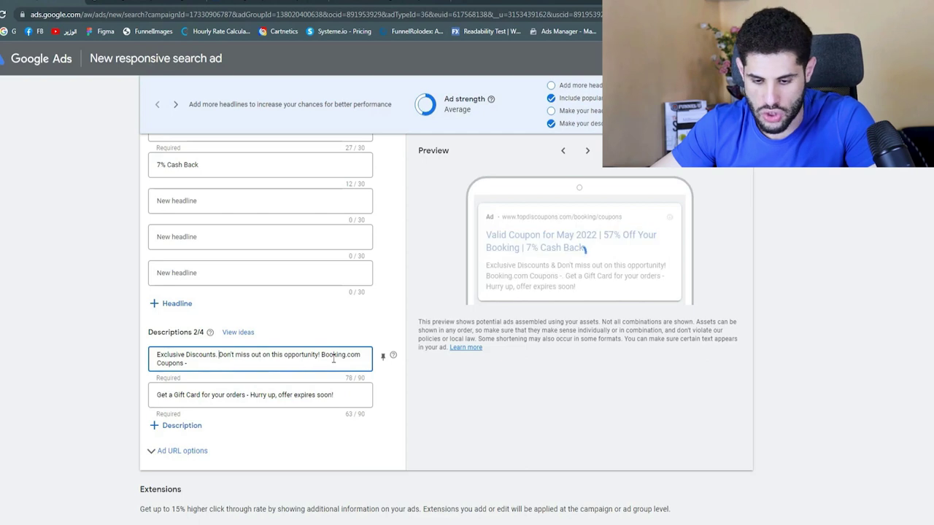
pyautogui.press('BackSpace')
pyautogui.click(159, 397)
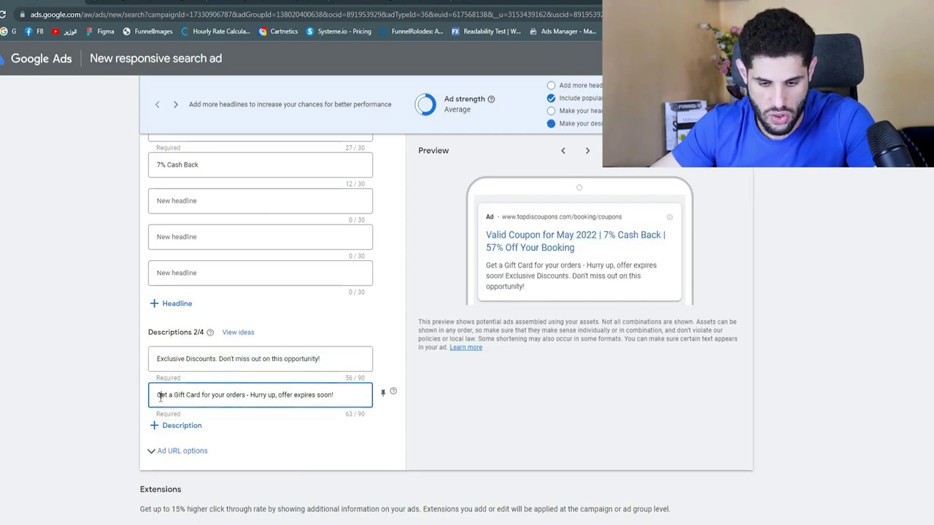
pyautogui.hotkey('ctrl', 'v')
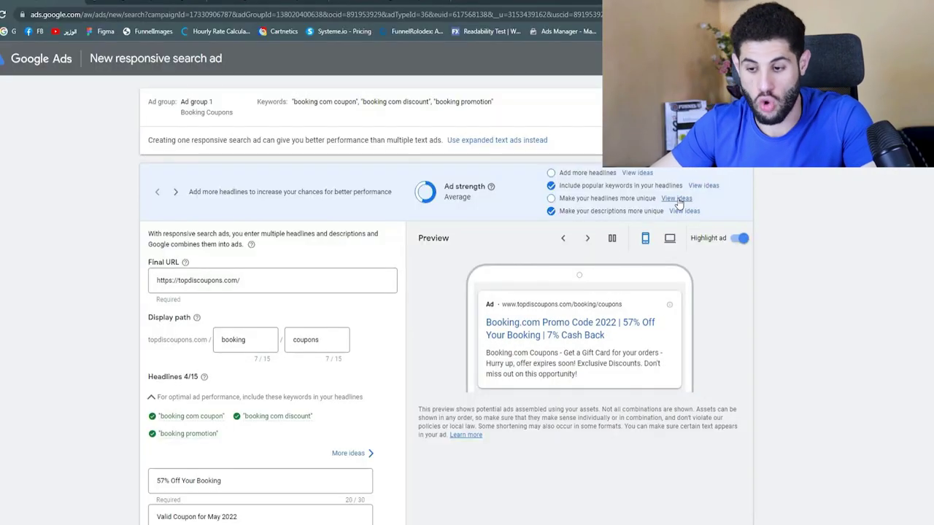
# - Add the suggested headlines "Book Now", "Best Prices", "Exclusive Deals" and "Special Offers" from the ideas for more unique headlines
pyautogui.click(677, 199)
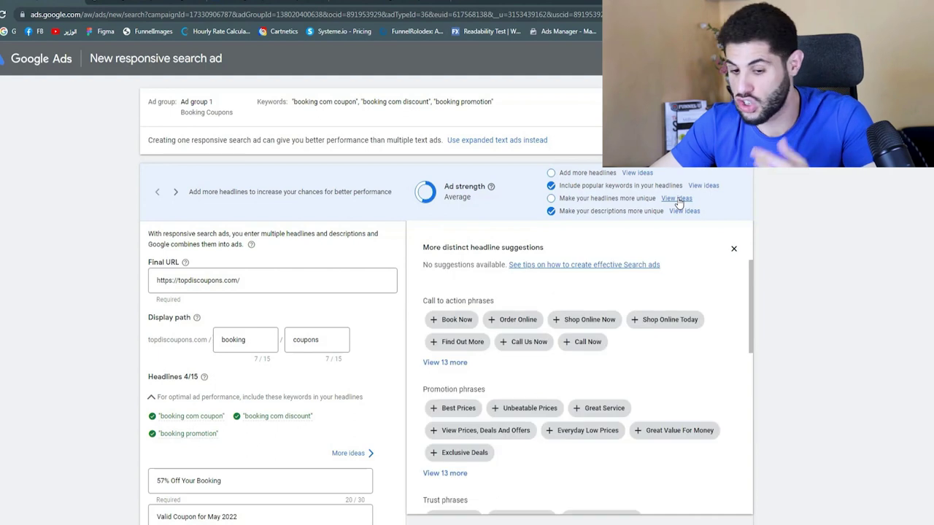
pyautogui.scroll(-3, 357, 357)
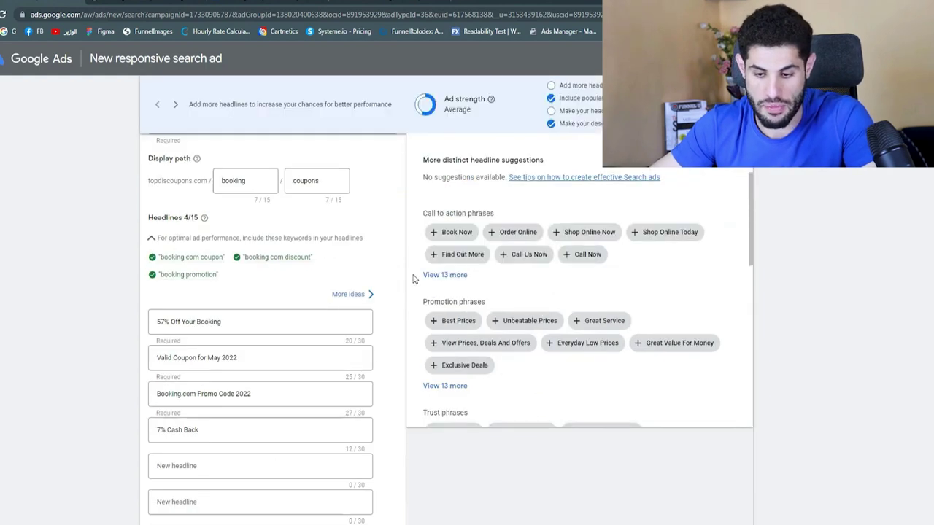
pyautogui.click(452, 232)
pyautogui.scroll(-3, 354, 296)
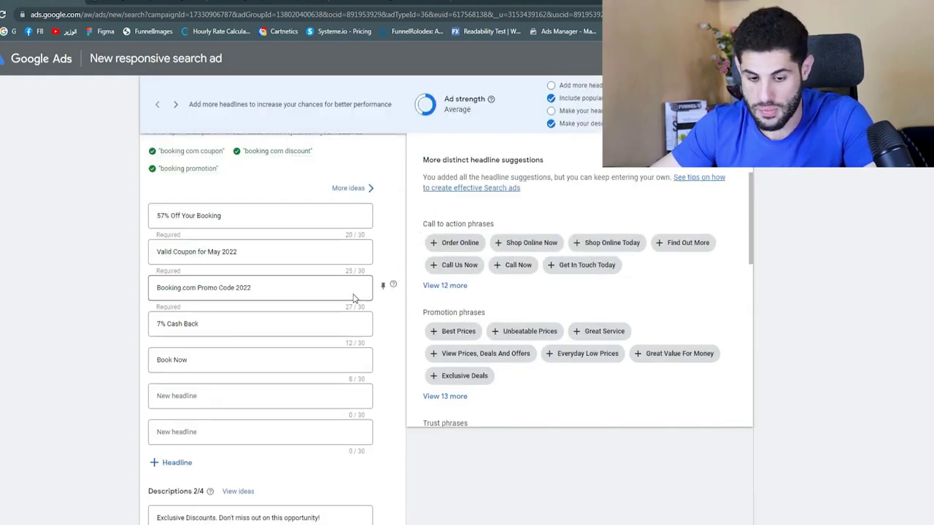
pyautogui.click(458, 333)
pyautogui.click(642, 304)
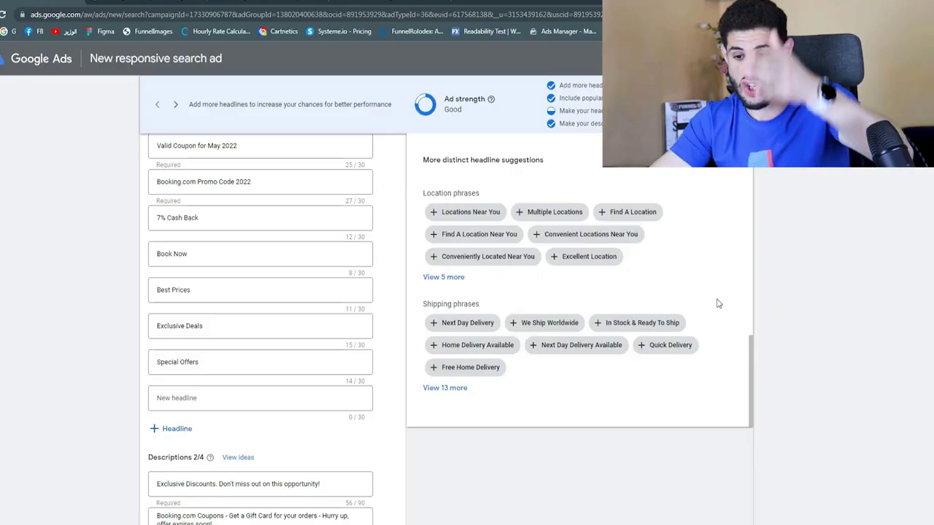
# - Review the remaining headline suggestions and the ad strength, and save the responsive search ad
pyautogui.scroll(5, 718, 304)
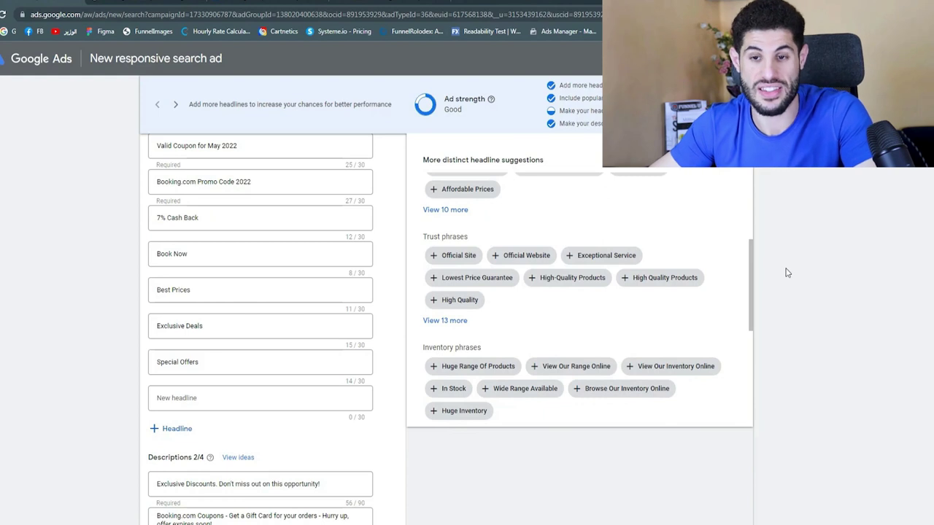
pyautogui.scroll(4, 791, 285)
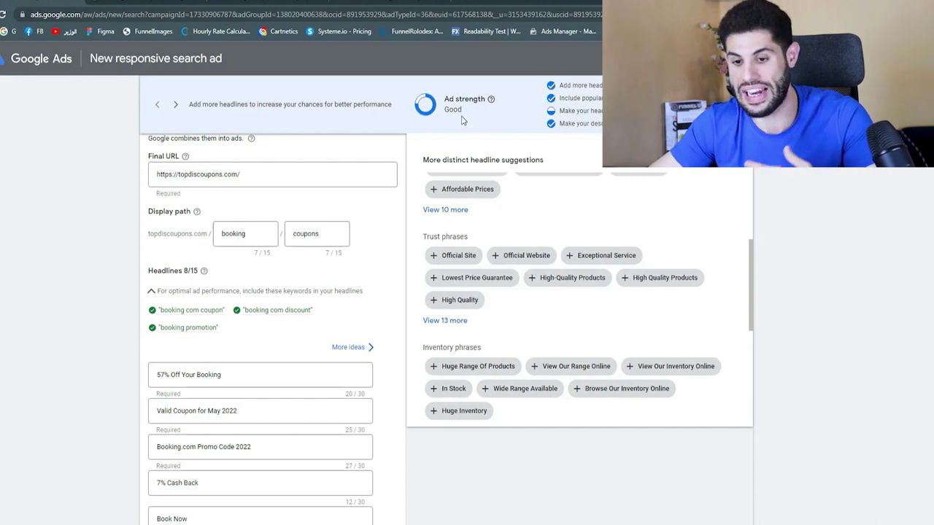
pyautogui.scroll(-7, 292, 328)
pyautogui.click(156, 496)
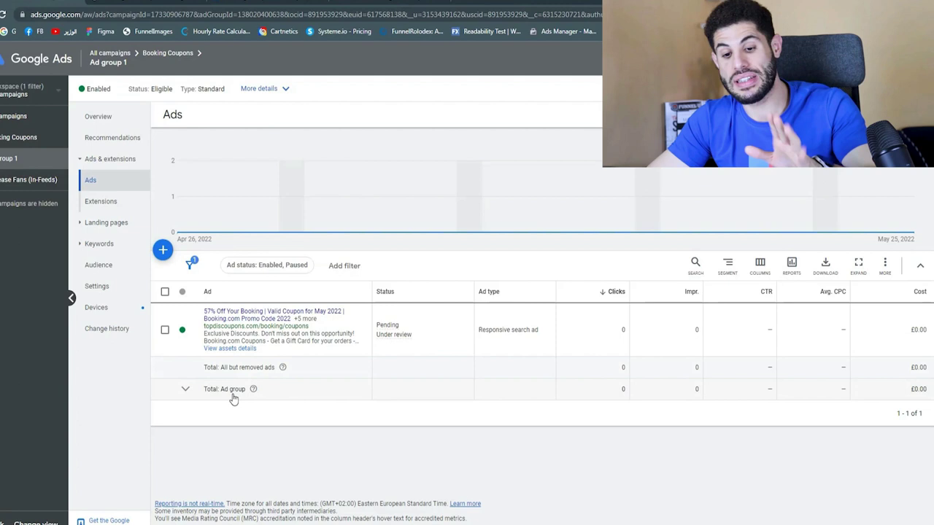
# - Switch to the YouTube Comment Picker page and start the raffle to pick a random winner
pyautogui.moveTo(389, 338)
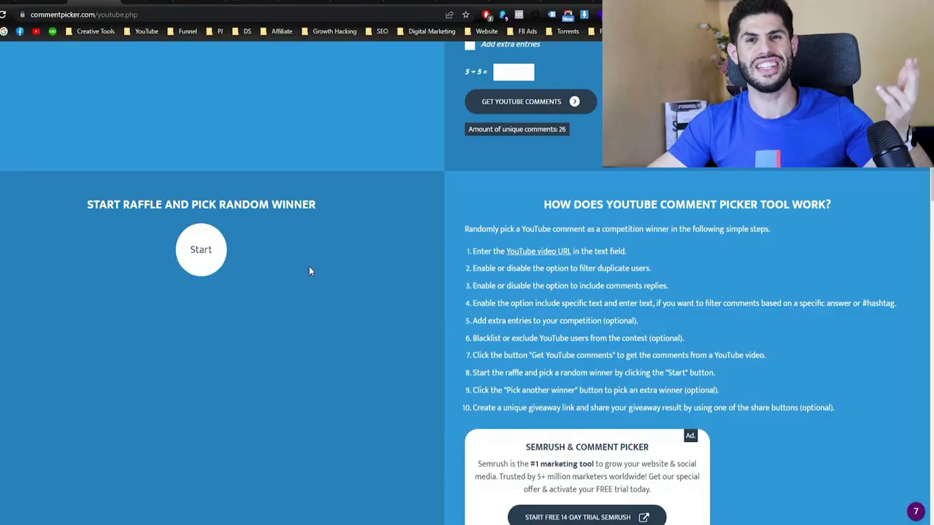
pyautogui.click(216, 240)
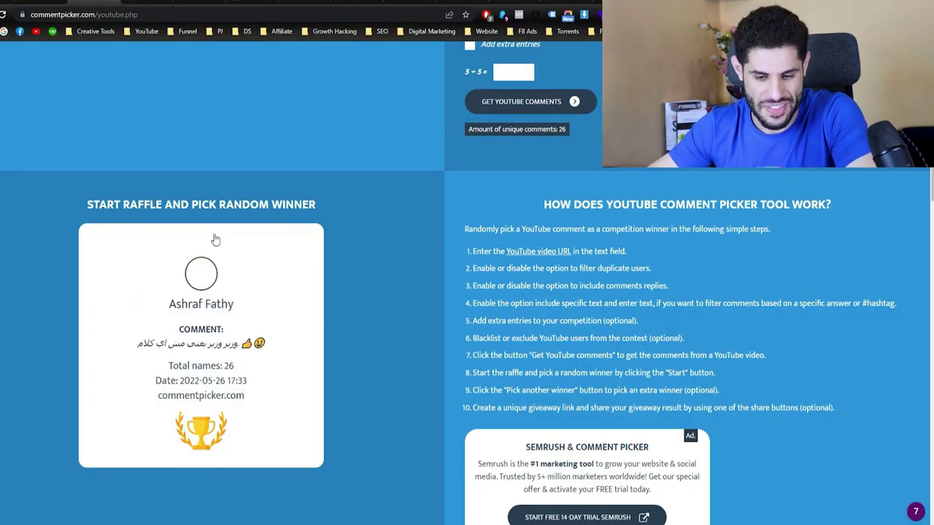